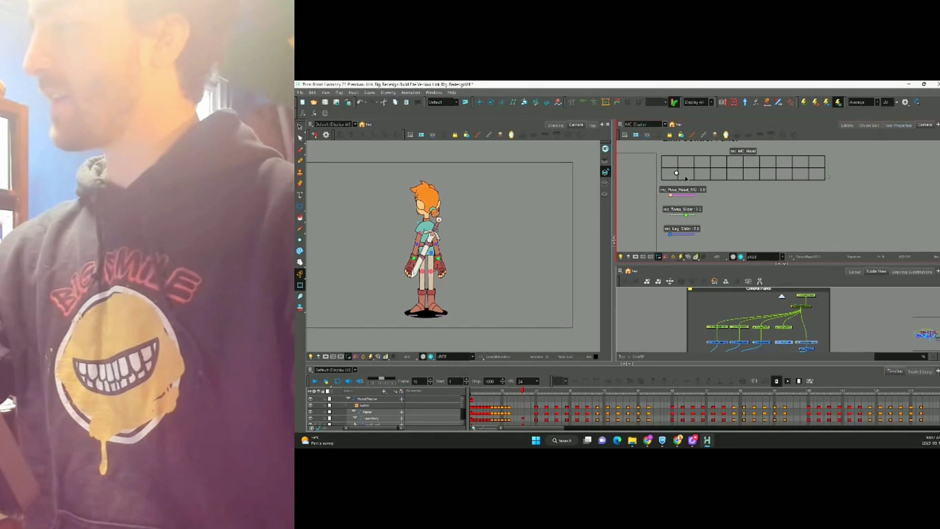
Step: Drag the mc_MC_Head control point to the grid centre so Kirby's head faces forward
{"action": "left_click_drag", "start_coordinate": [726, 166], "coordinate": [744, 166]}
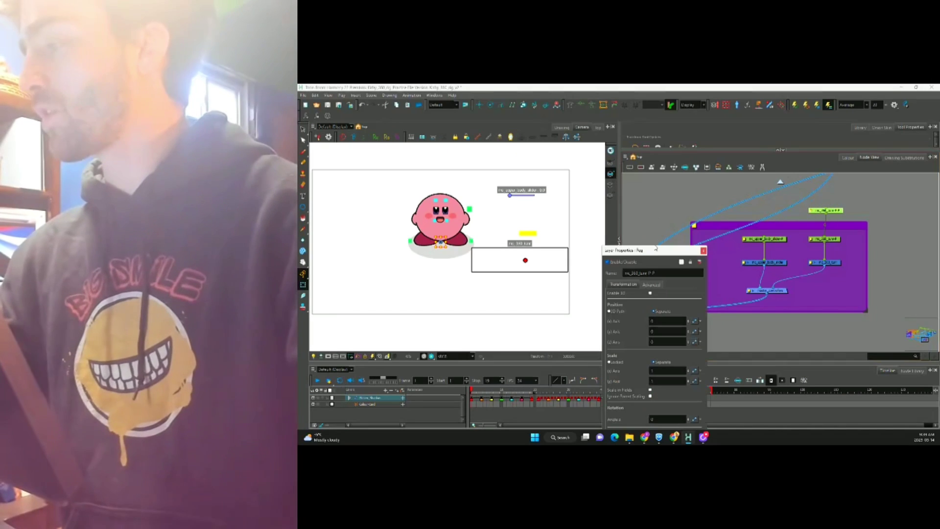
{"action": "type", "text": "kirby_"}
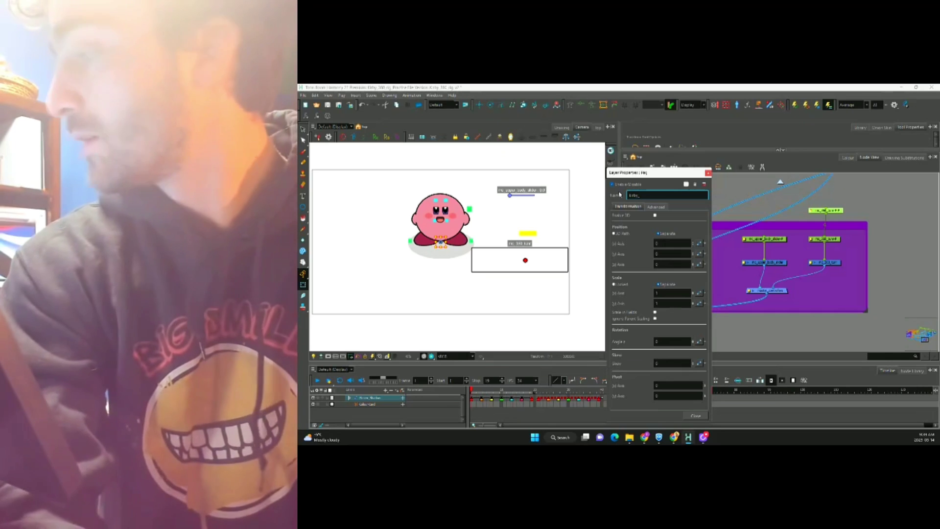
{"action": "type", "text": "control_panel"}
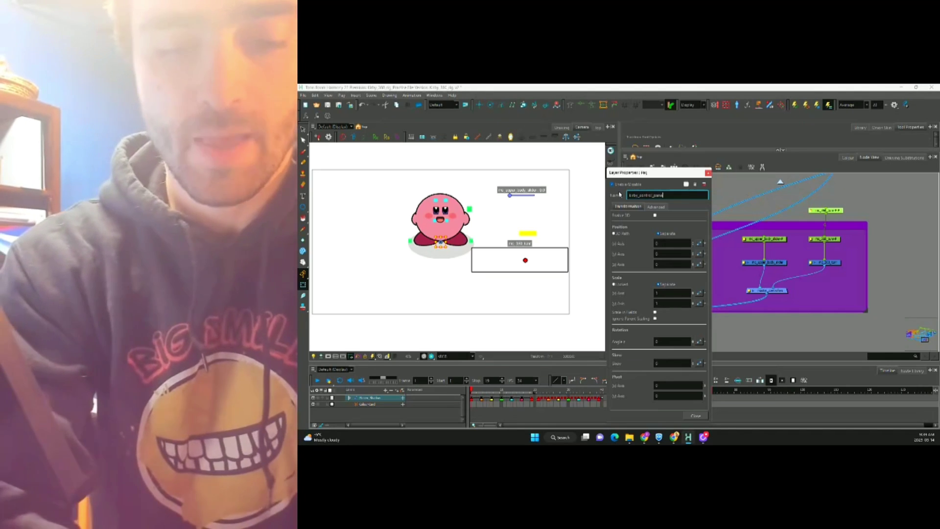
Step: Confirm the control panel name, turn Animate off, and move the 360-turn box above the upper-body slider
{"action": "key", "text": "Return"}
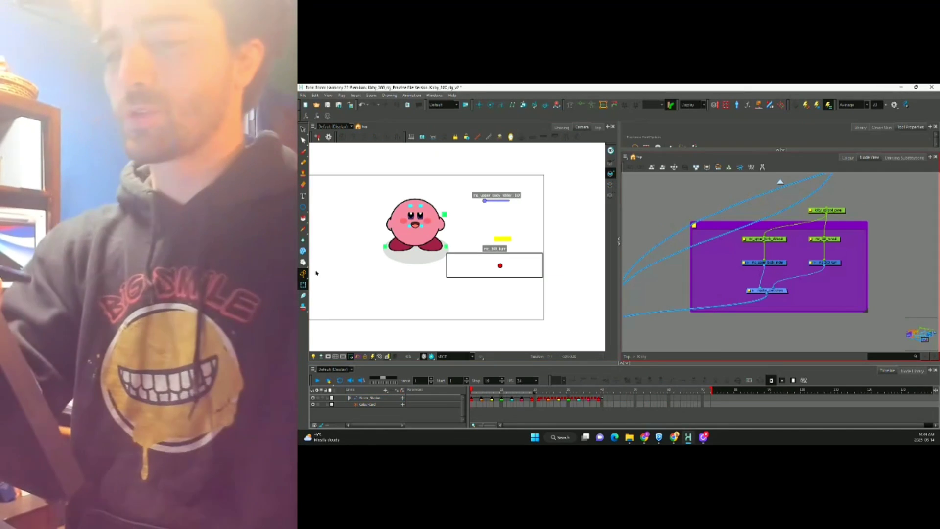
{"action": "left_click", "coordinate": [302, 273]}
{"action": "left_click", "coordinate": [334, 289]}
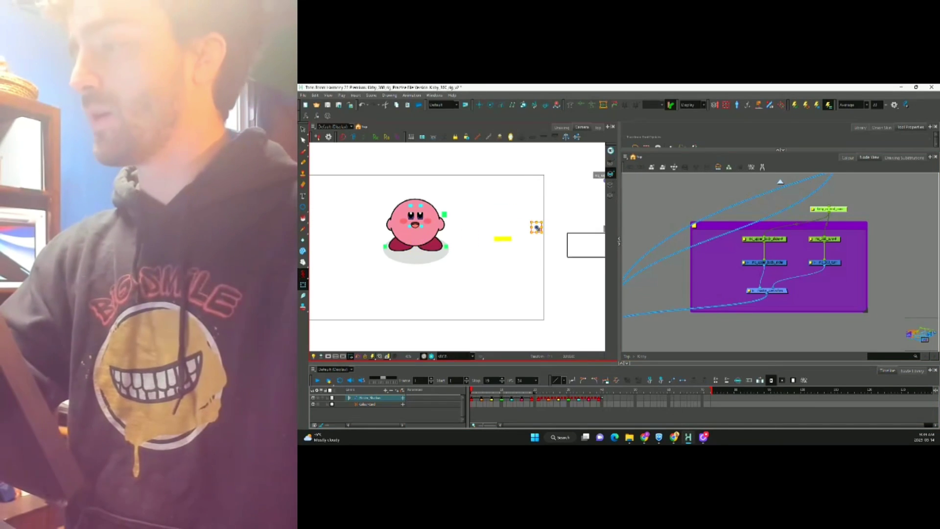
{"action": "left_click_drag", "start_coordinate": [528, 229], "coordinate": [526, 226]}
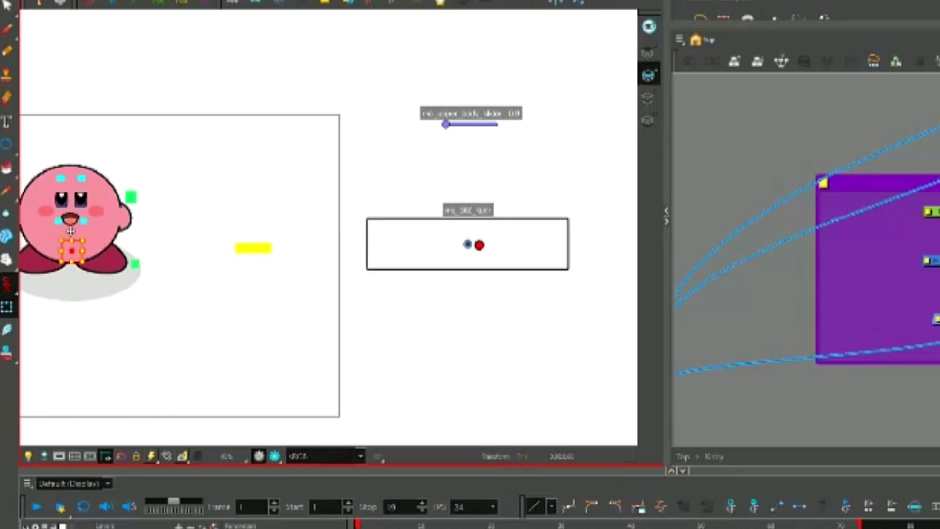
{"action": "left_click_drag", "start_coordinate": [71, 231], "coordinate": [65, 148]}
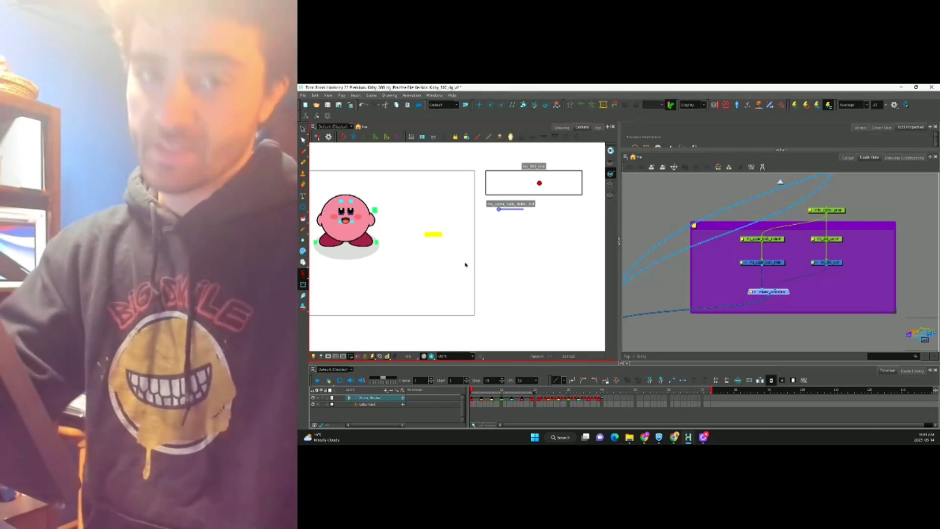
Step: Add a Display node named MC_Display to the network
{"action": "left_click_drag", "start_coordinate": [657, 287], "coordinate": [731, 267]}
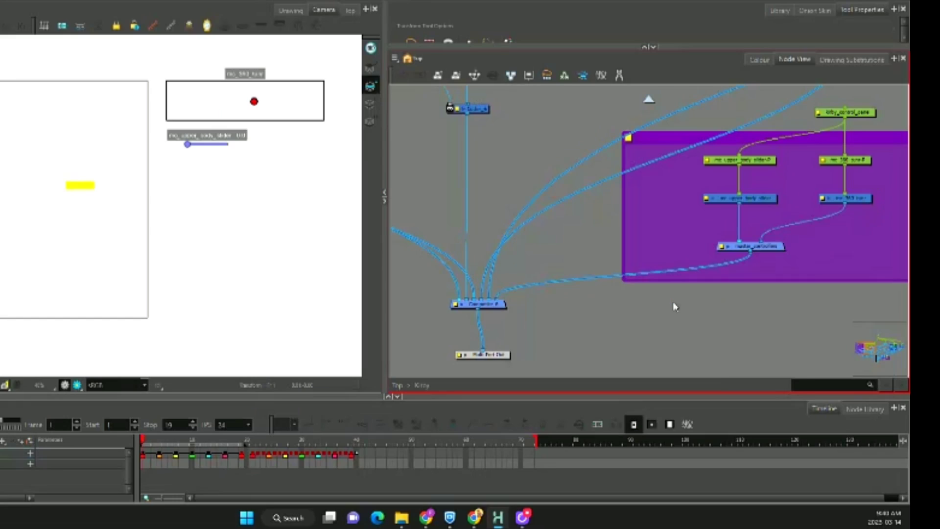
{"action": "key", "text": "Tab"}
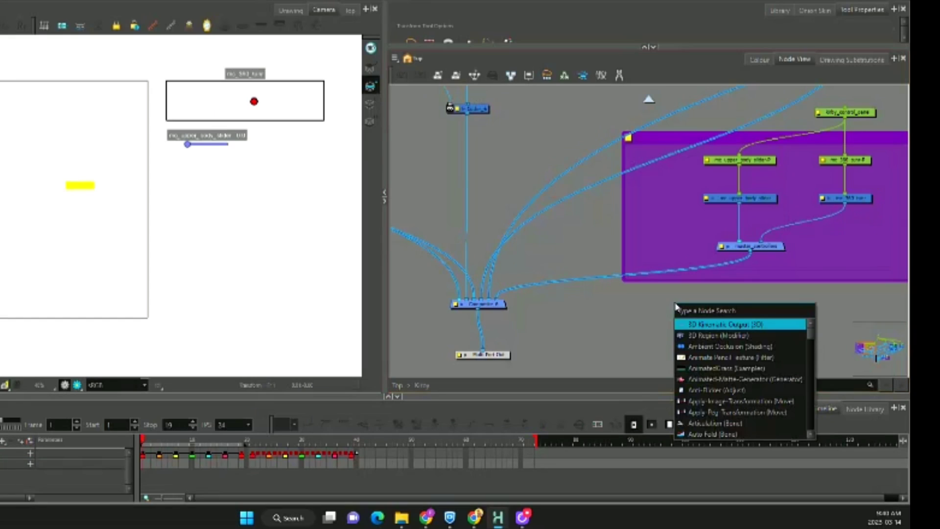
{"action": "type", "text": "dis"}
{"action": "type", "text": "pl"}
{"action": "key", "text": "Return"}
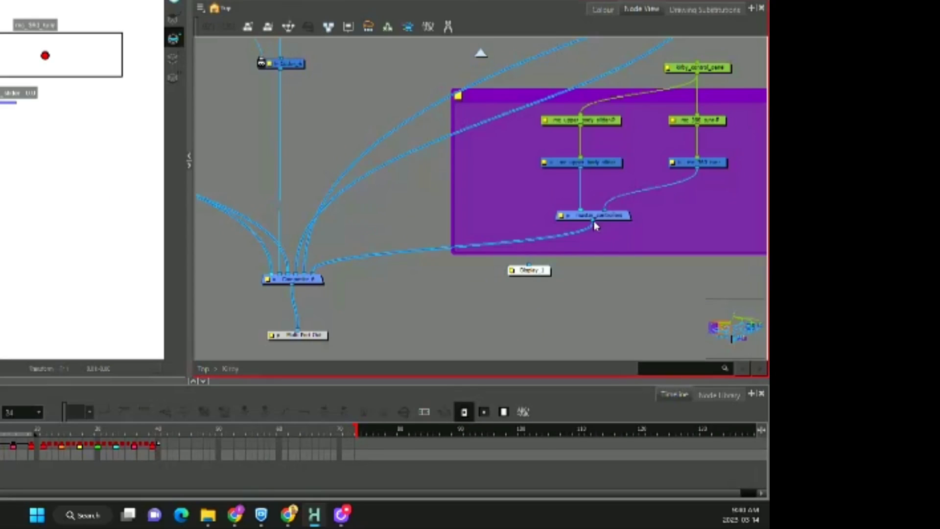
{"action": "double_click", "coordinate": [548, 268]}
{"action": "type", "text": "M"}
{"action": "type", "text": "C_"}
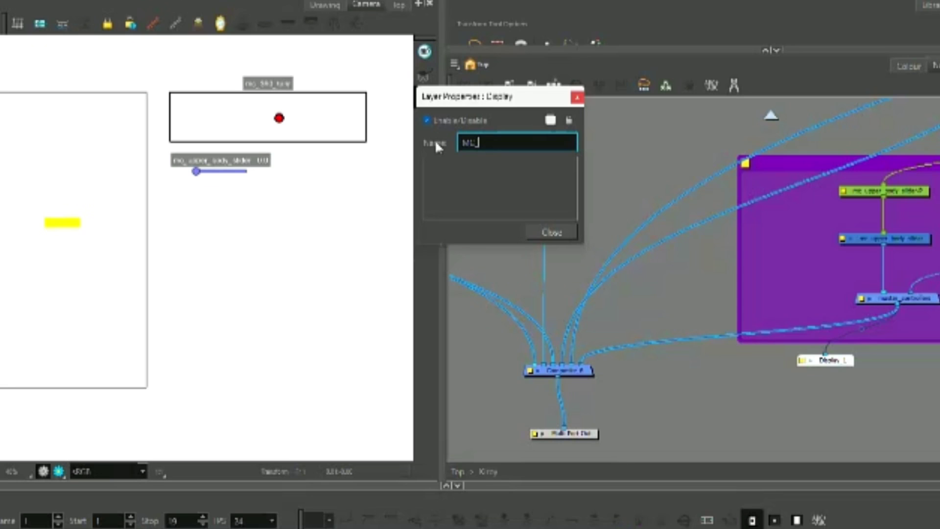
{"action": "type", "text": "Display"}
{"action": "key", "text": "Return"}
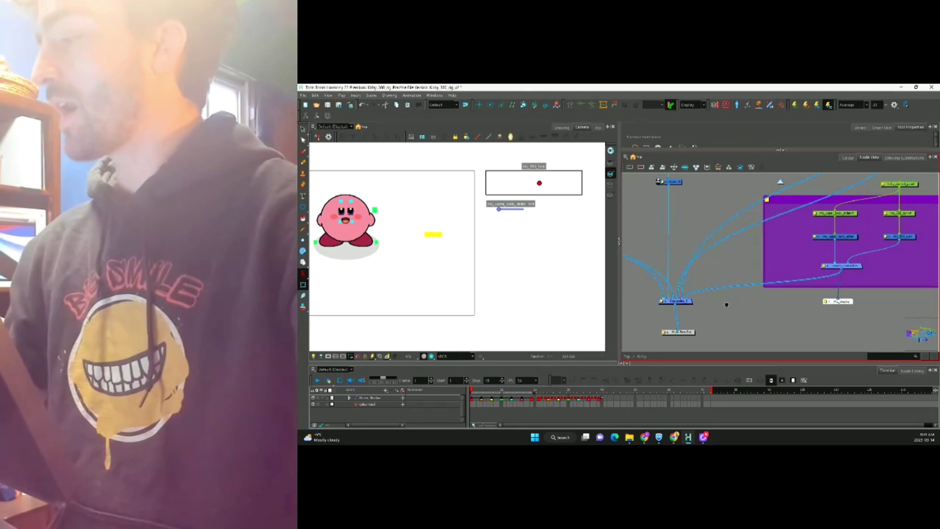
Step: Add a second Display node named kirby_display and view the Camera view through it
{"action": "key", "text": "Tab"}
{"action": "type", "text": "disp"}
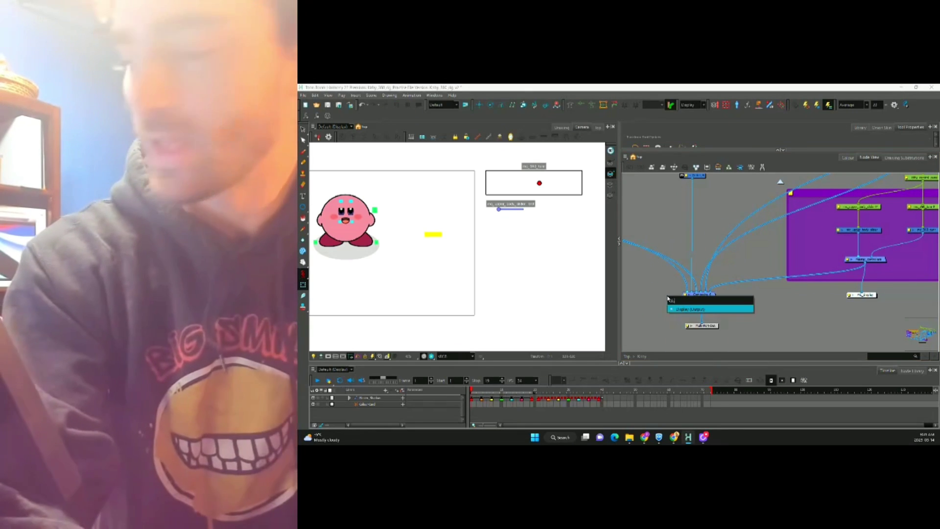
{"action": "key", "text": "Return"}
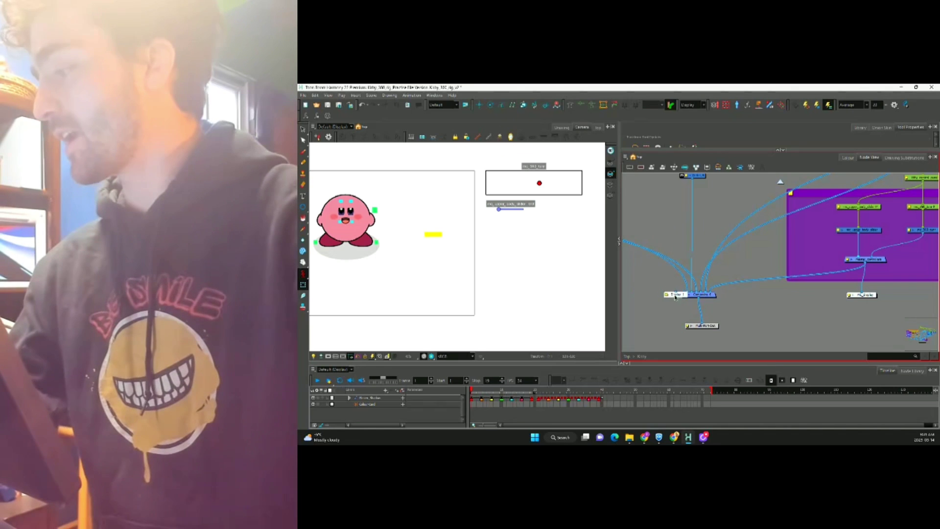
{"action": "double_click", "coordinate": [648, 302]}
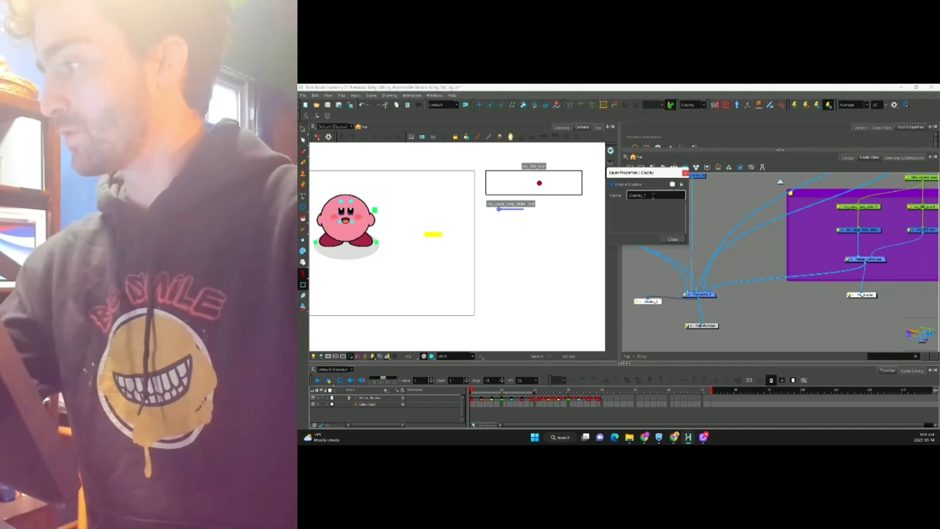
{"action": "type", "text": "irby_d"}
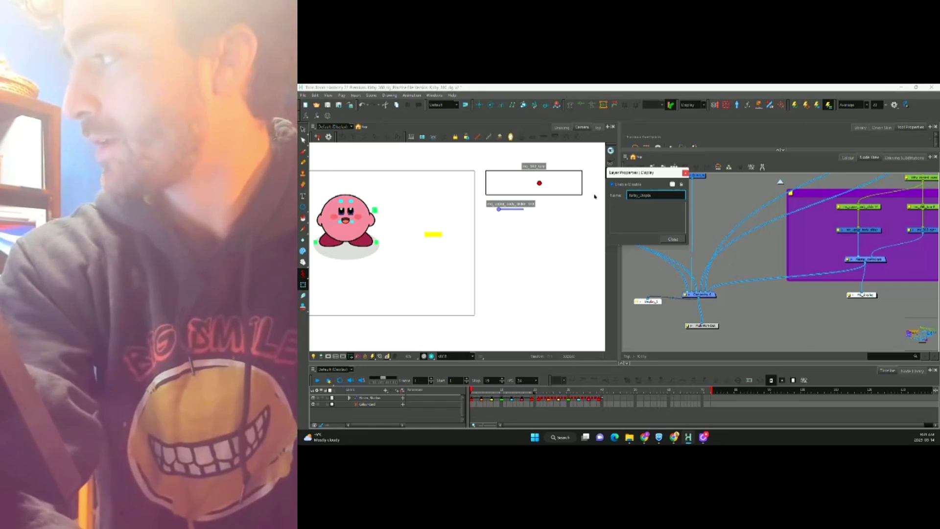
{"action": "type", "text": "isplay"}
{"action": "key", "text": "Return"}
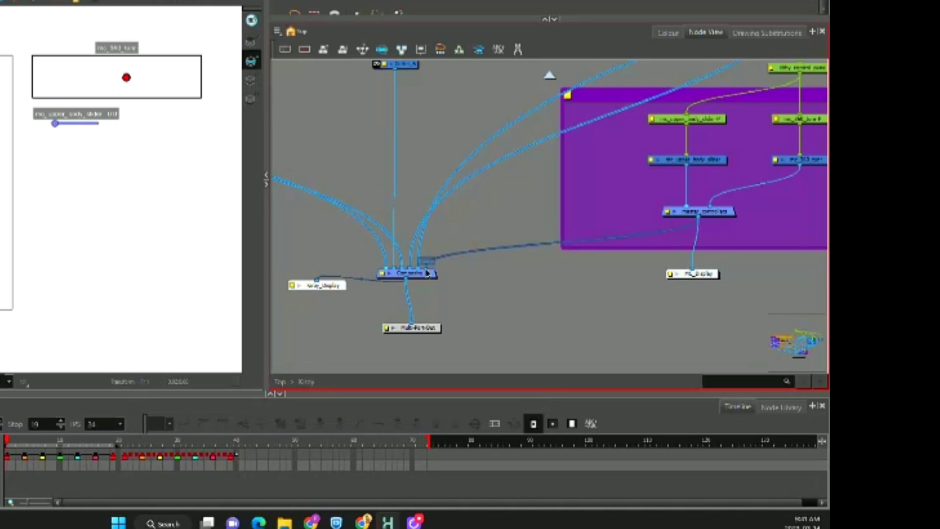
{"action": "left_click_drag", "start_coordinate": [615, 278], "coordinate": [540, 242]}
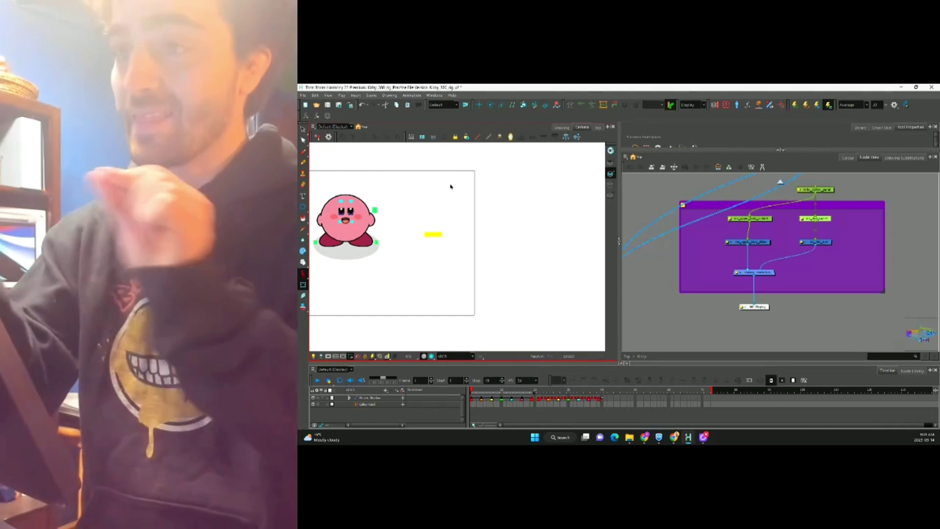
{"action": "left_click", "coordinate": [332, 126]}
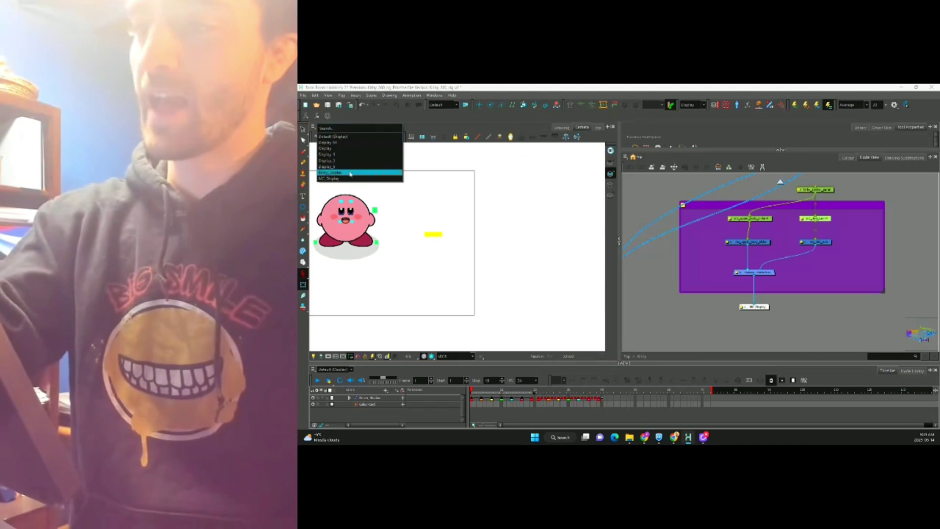
{"action": "left_click", "coordinate": [349, 173]}
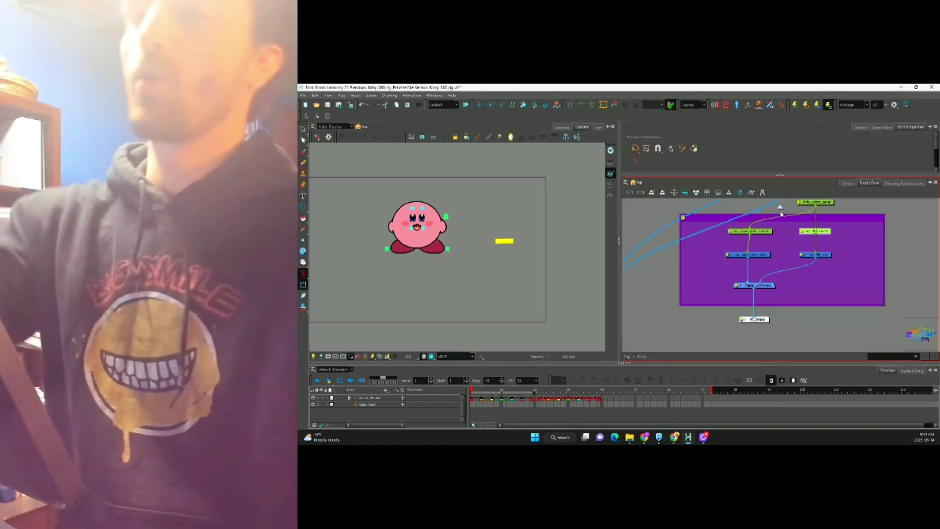
Step: Open Preferences and show the advanced preference options
{"action": "left_click", "coordinate": [302, 95]}
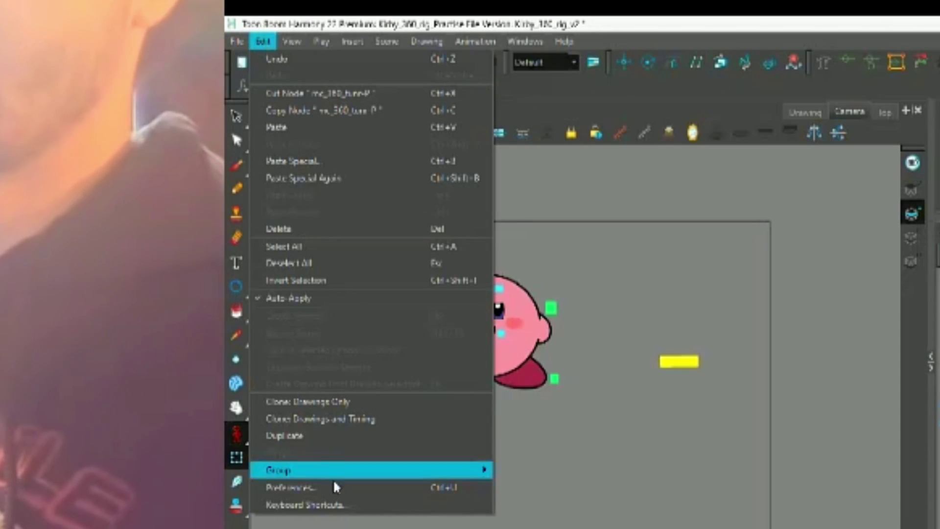
{"action": "left_click", "coordinate": [345, 294]}
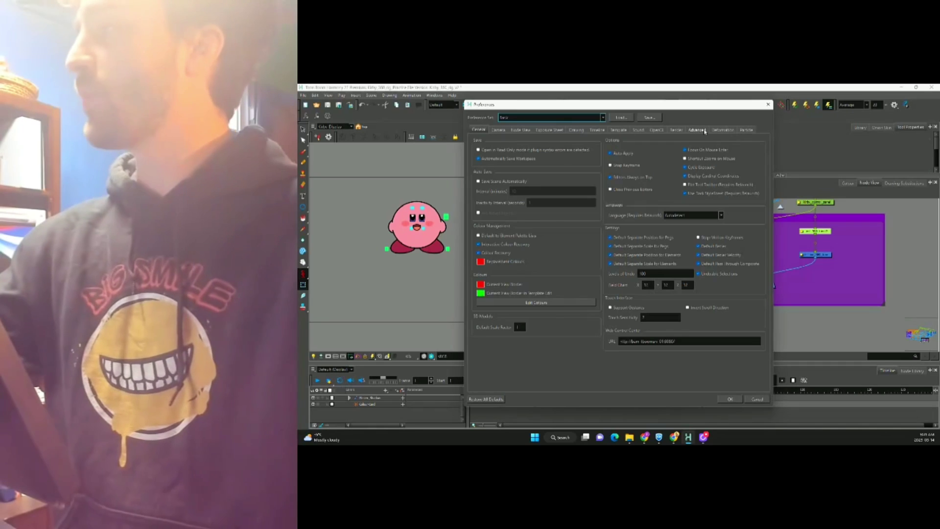
{"action": "left_click", "coordinate": [697, 130]}
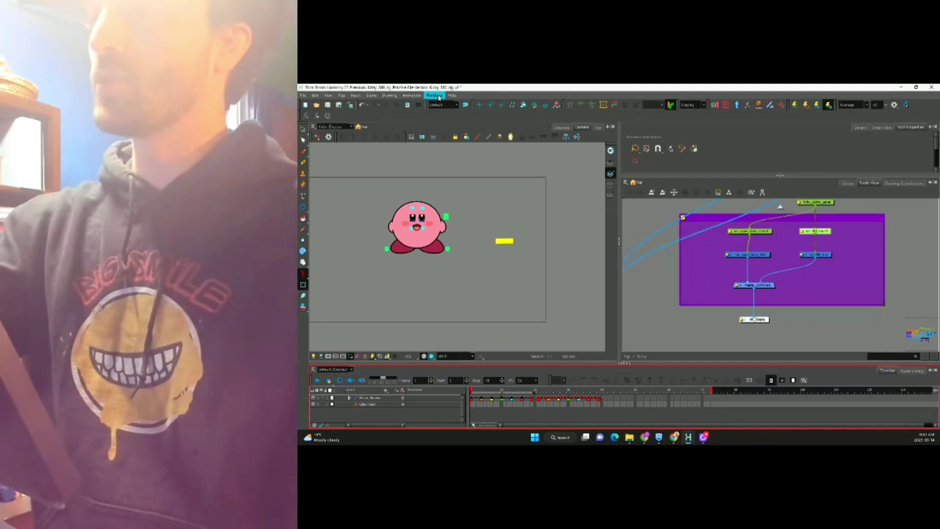
Step: Dock a second Camera view above the Node View and set its display to MC_Display
{"action": "left_click", "coordinate": [435, 97]}
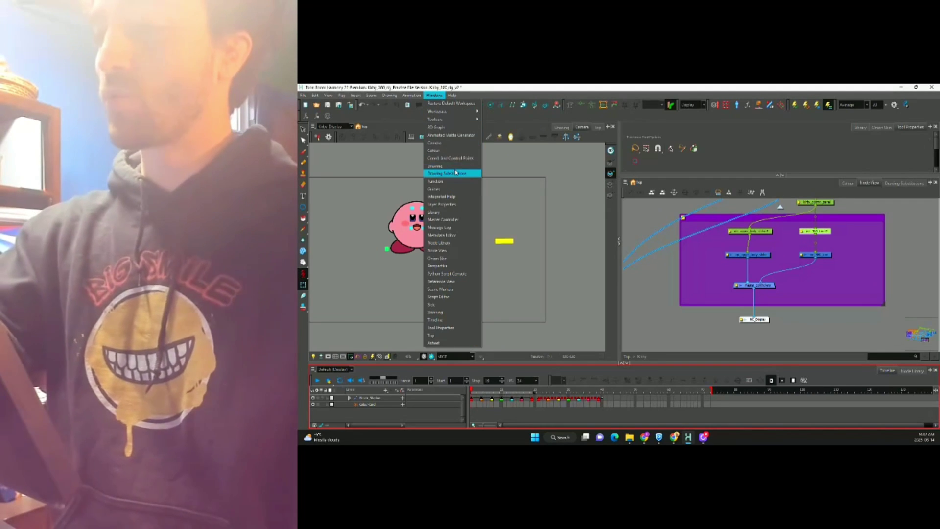
{"action": "left_click", "coordinate": [441, 142]}
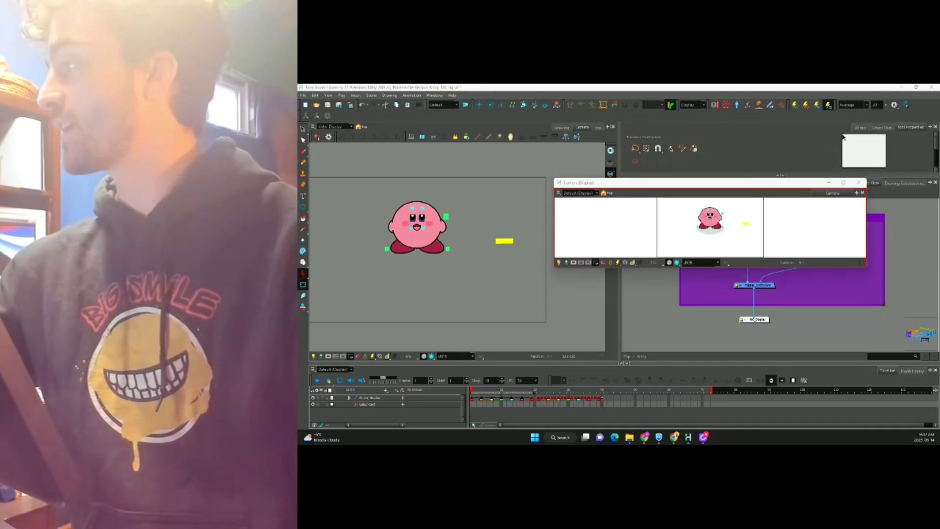
{"action": "left_click", "coordinate": [866, 152]}
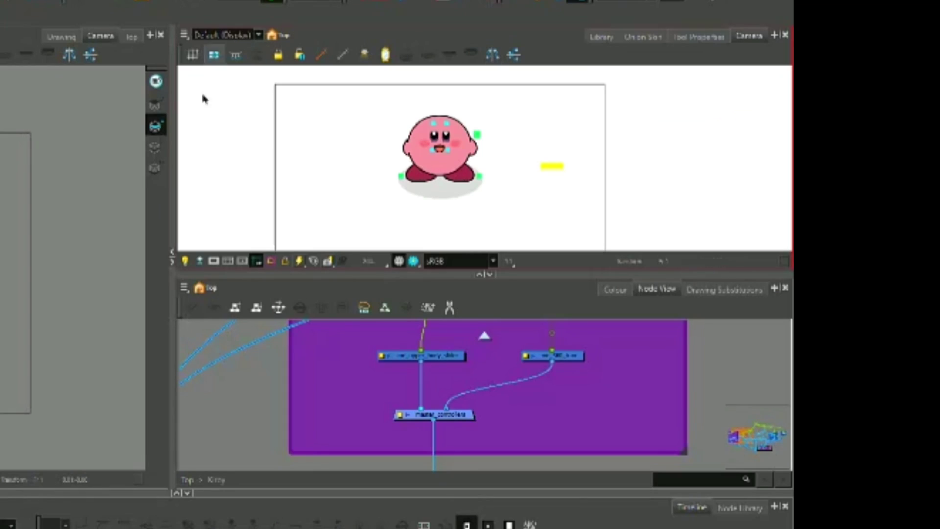
{"action": "left_click", "coordinate": [260, 35]}
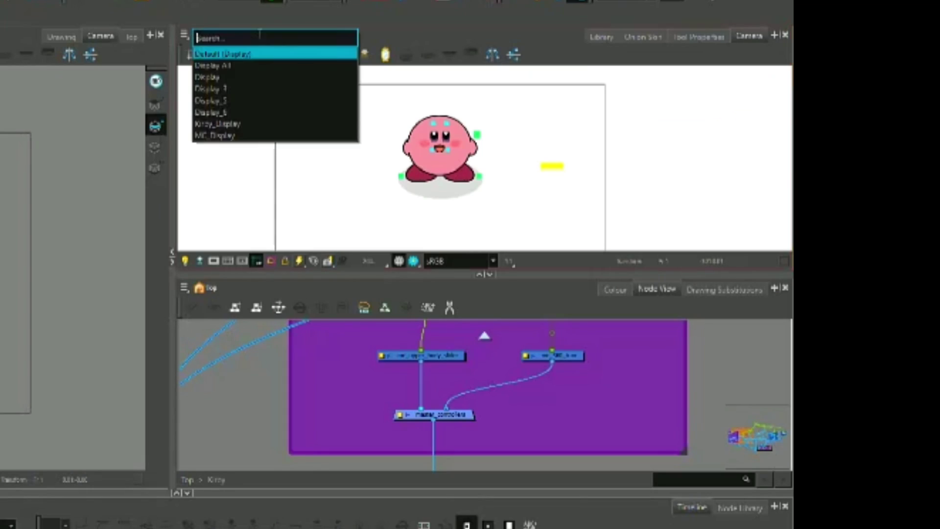
{"action": "left_click", "coordinate": [237, 137]}
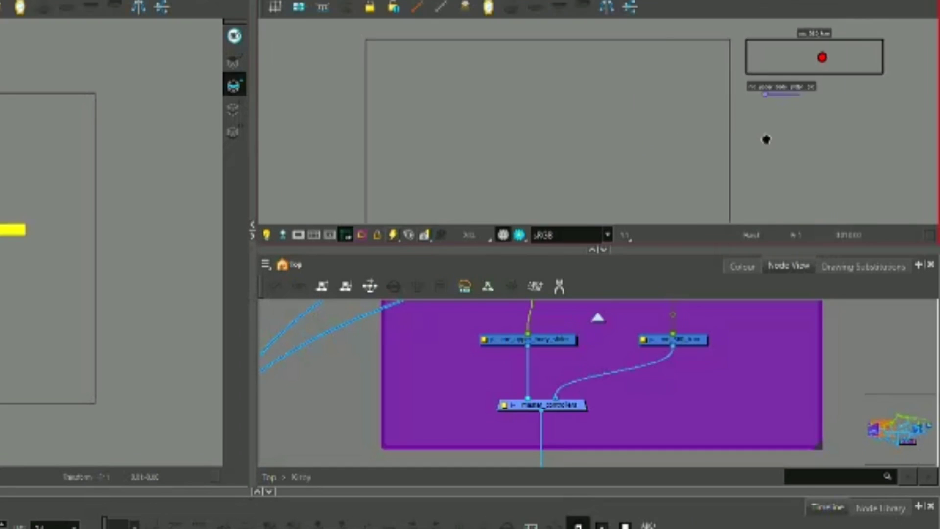
{"action": "scroll", "coordinate": [547, 174], "scroll_direction": "up", "scroll_amount": 3}
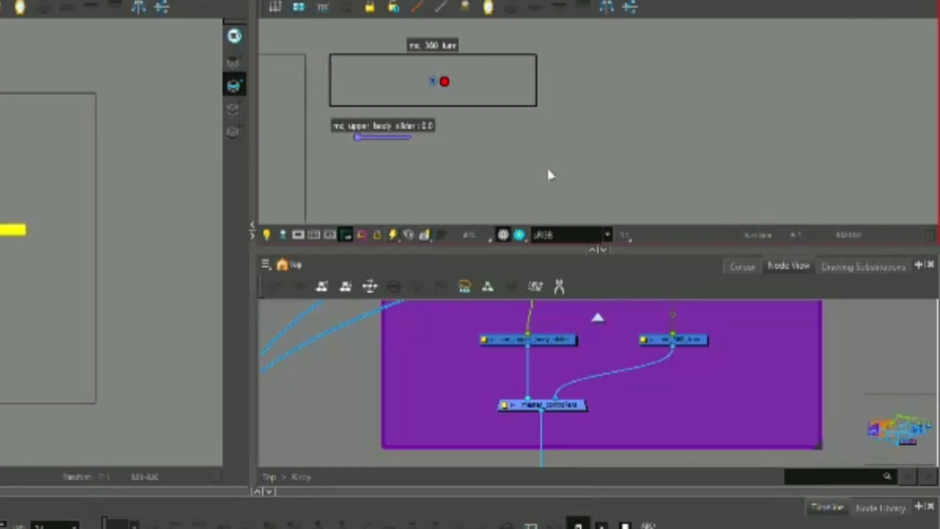
{"action": "scroll", "coordinate": [678, 147], "scroll_direction": "up", "scroll_amount": 2}
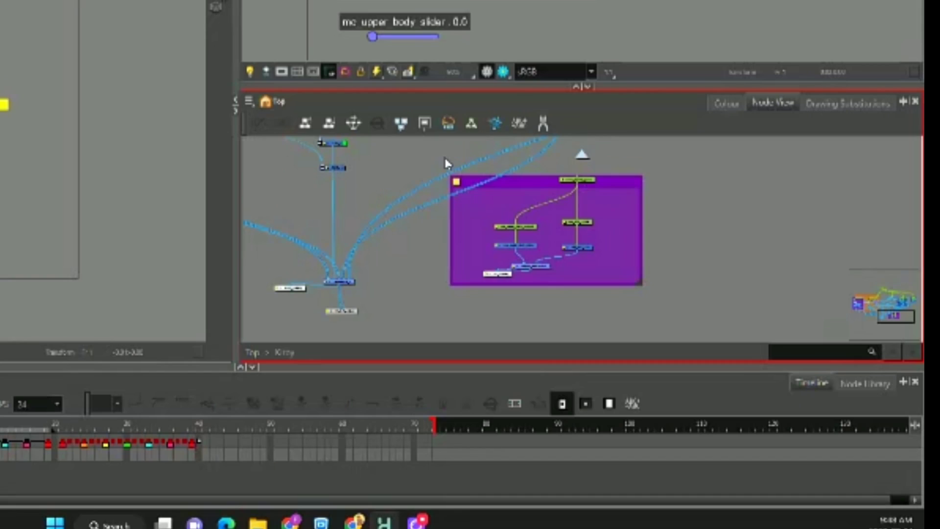
{"action": "left_click_drag", "start_coordinate": [715, 314], "coordinate": [717, 314]}
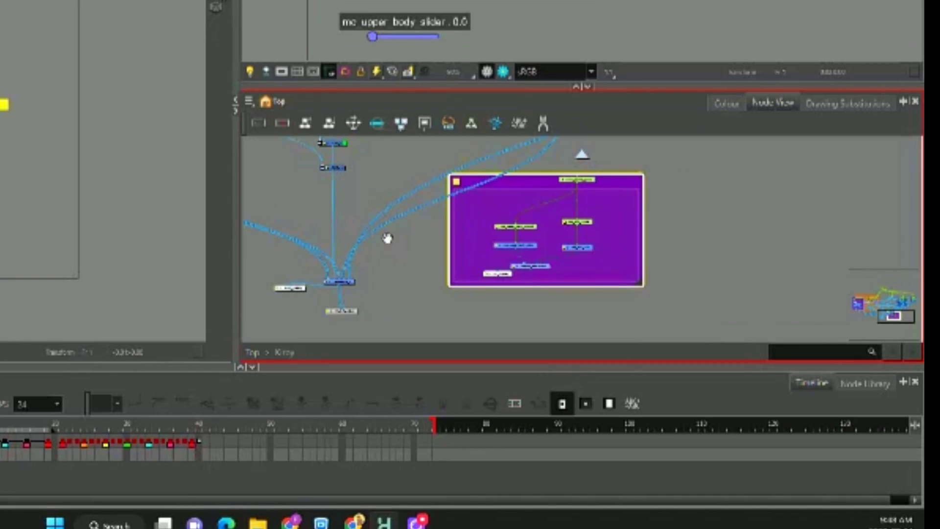
{"action": "left_click_drag", "start_coordinate": [387, 238], "coordinate": [330, 146]}
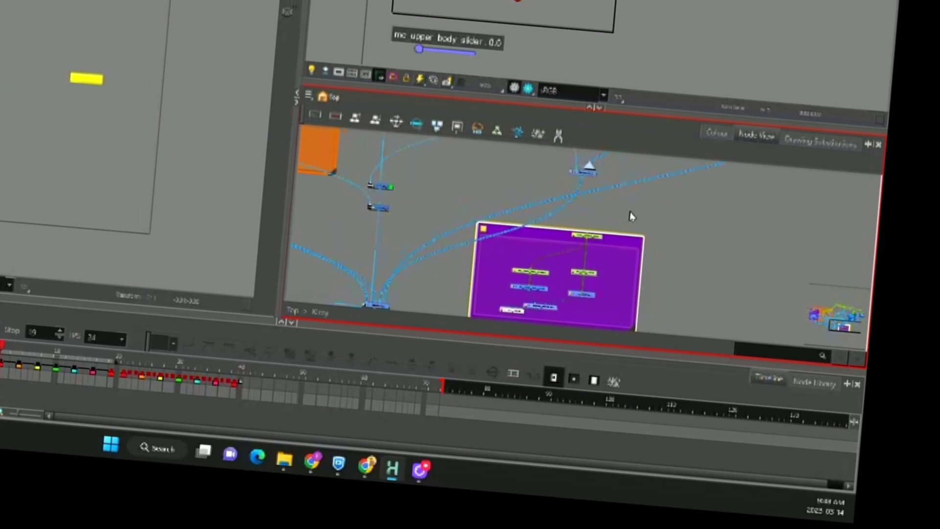
{"action": "left_click", "coordinate": [599, 202]}
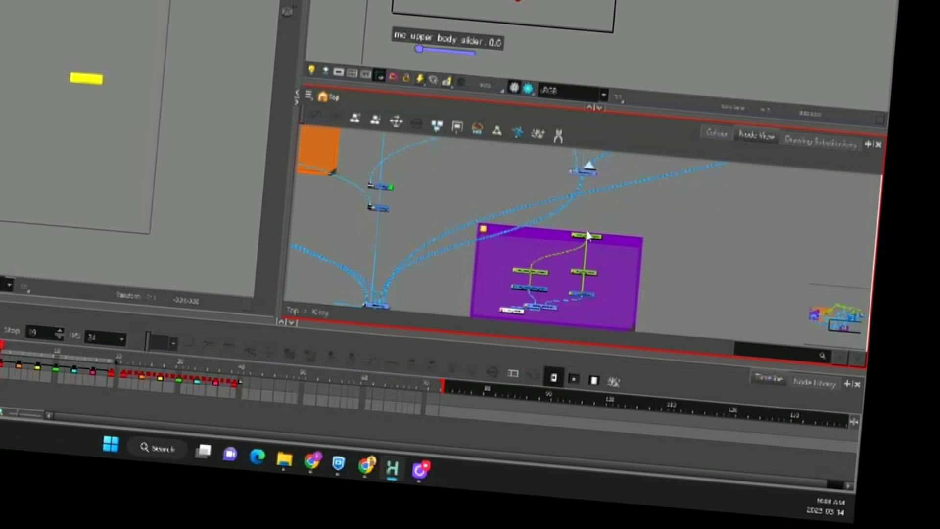
{"action": "left_click_drag", "start_coordinate": [588, 236], "coordinate": [706, 189]}
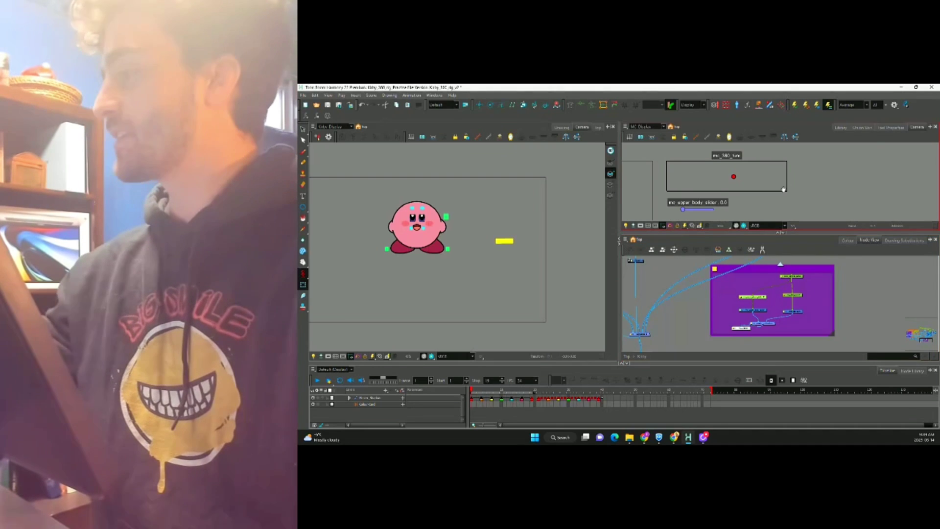
{"action": "left_click_drag", "start_coordinate": [699, 195], "coordinate": [822, 197]}
{"action": "scroll", "coordinate": [823, 198], "scroll_direction": "down", "scroll_amount": 2}
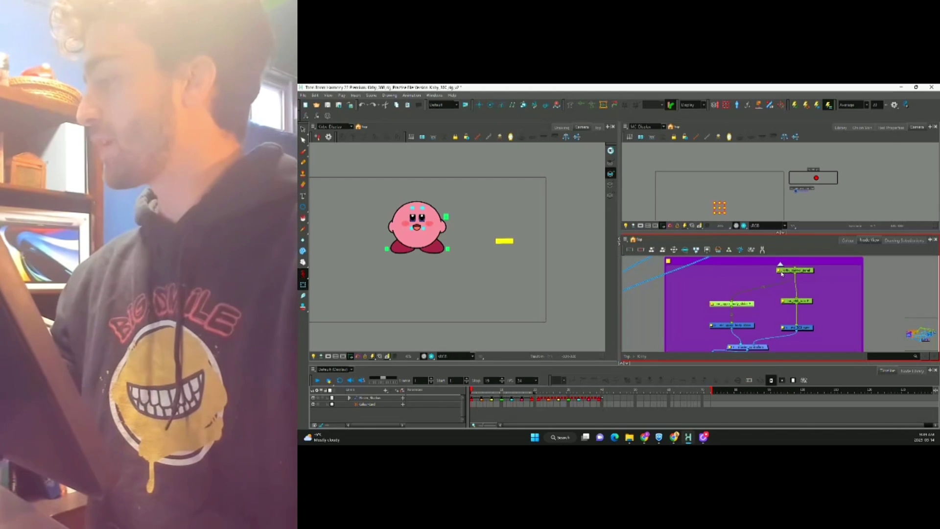
{"action": "double_click", "coordinate": [783, 270]}
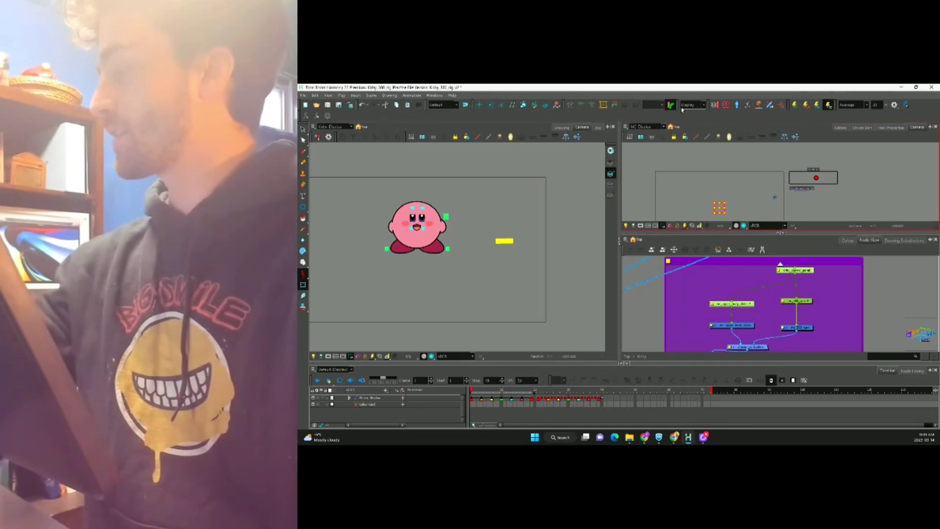
{"action": "left_click", "coordinate": [674, 107]}
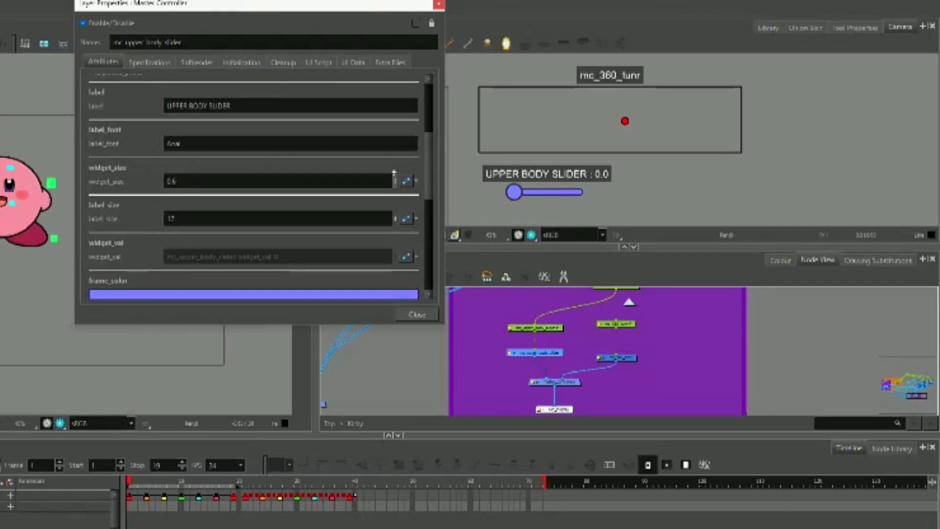
Step: Set the slider's widget_size to 0.4 and give it a pink colour
{"action": "left_click", "coordinate": [394, 177]}
{"action": "left_click", "coordinate": [395, 182]}
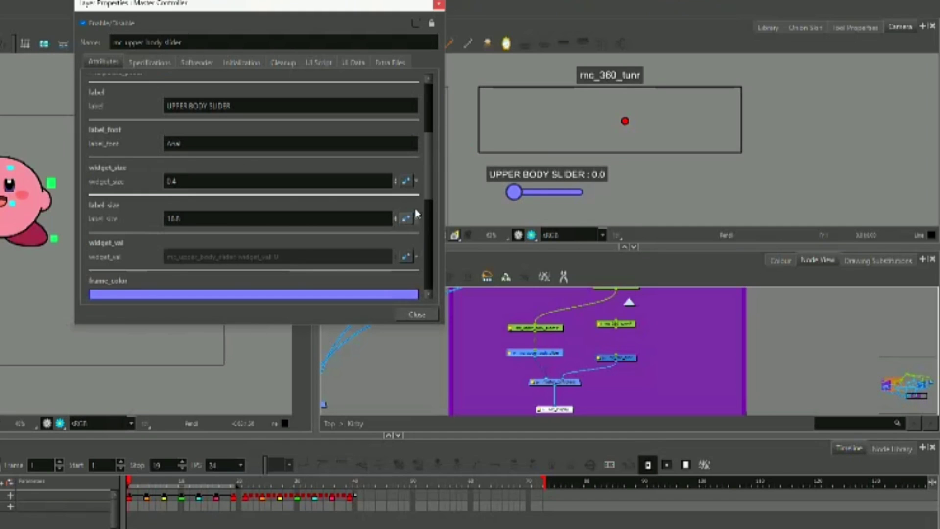
{"action": "scroll", "coordinate": [416, 214], "scroll_direction": "down", "scroll_amount": 3}
{"action": "left_click", "coordinate": [158, 254]}
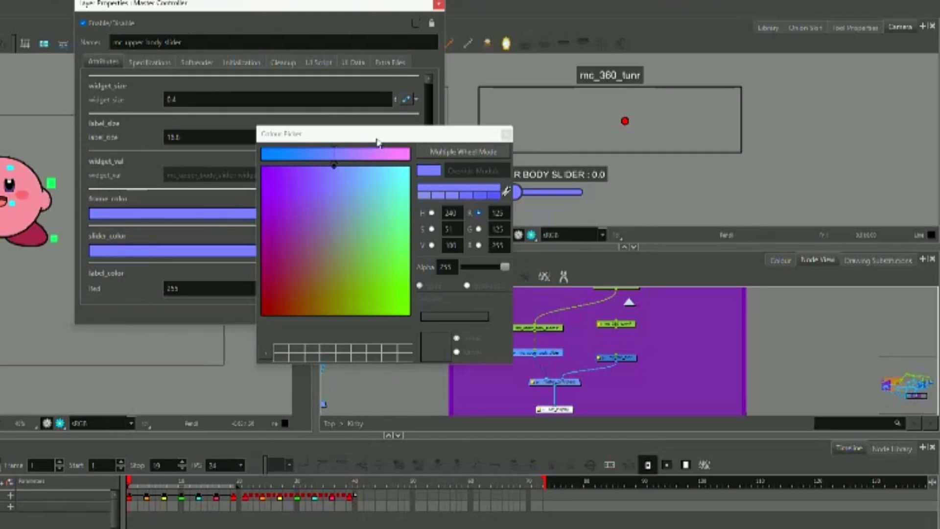
{"action": "left_click_drag", "start_coordinate": [377, 141], "coordinate": [233, 103]}
{"action": "left_click", "coordinate": [255, 119]}
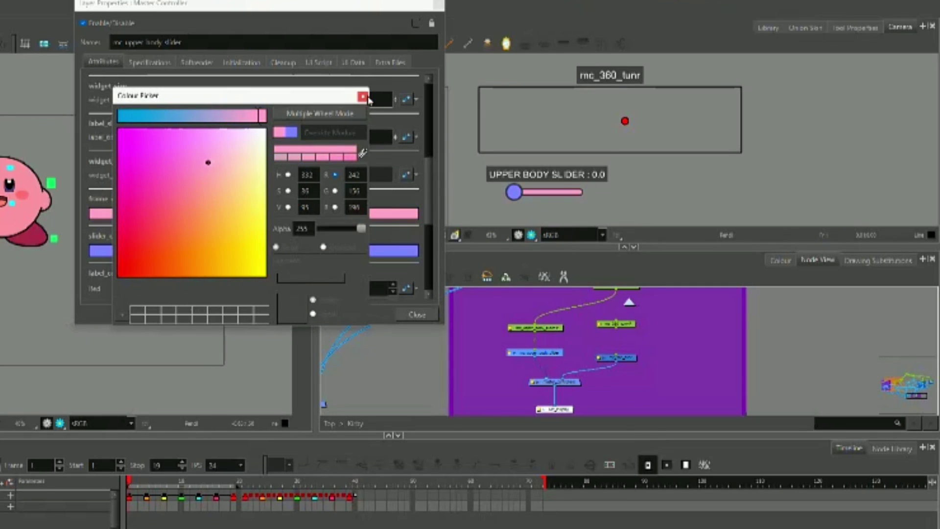
{"action": "left_click", "coordinate": [362, 97]}
Step: Change the slider's second colour to salmon red and close its properties
{"action": "left_click", "coordinate": [158, 252]}
{"action": "left_click", "coordinate": [173, 215]}
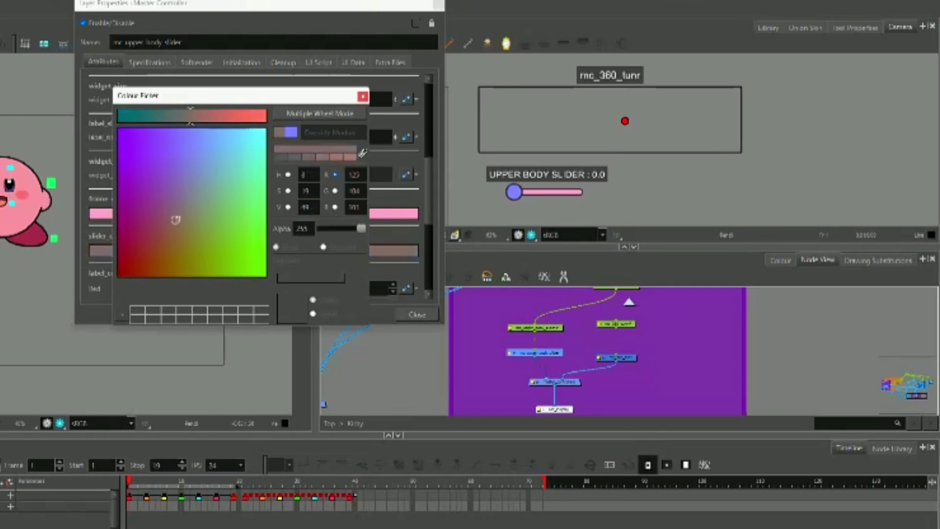
{"action": "left_click", "coordinate": [221, 118]}
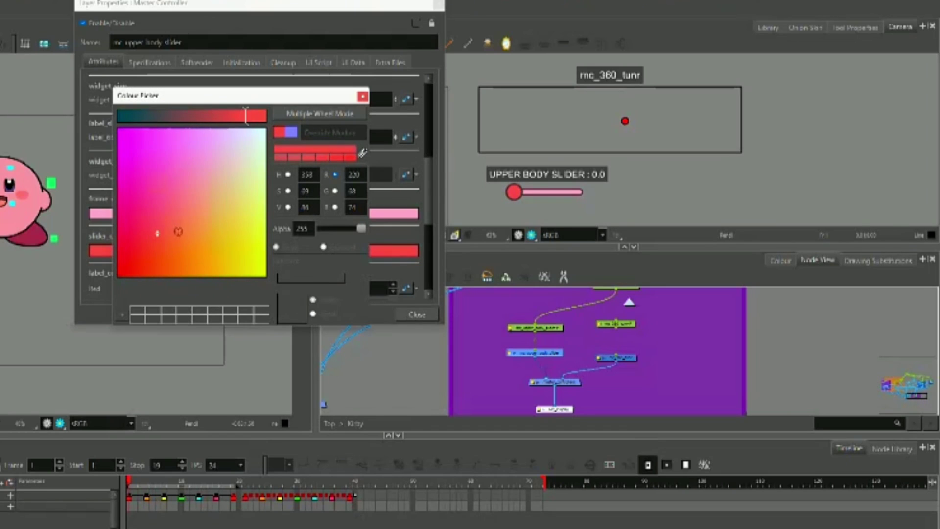
{"action": "left_click", "coordinate": [187, 213]}
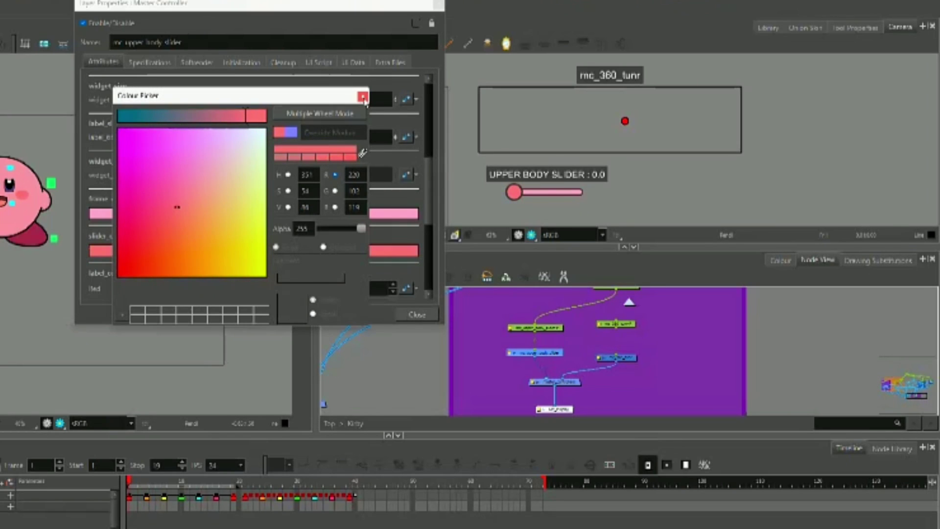
{"action": "left_click", "coordinate": [362, 97]}
{"action": "left_click", "coordinate": [417, 315]}
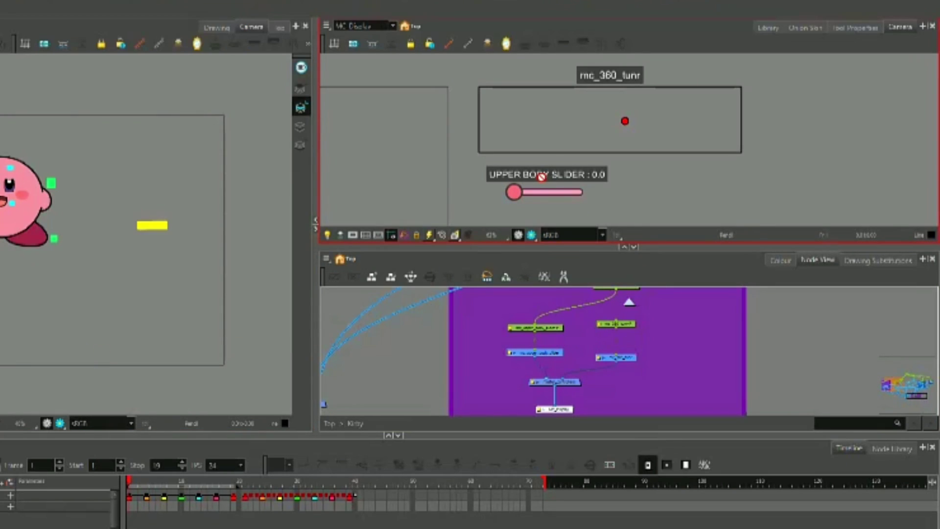
Step: In mc_360_turn's properties, enable grid lines, label it '360 TURN', and make its widget pink
{"action": "left_click", "coordinate": [598, 360]}
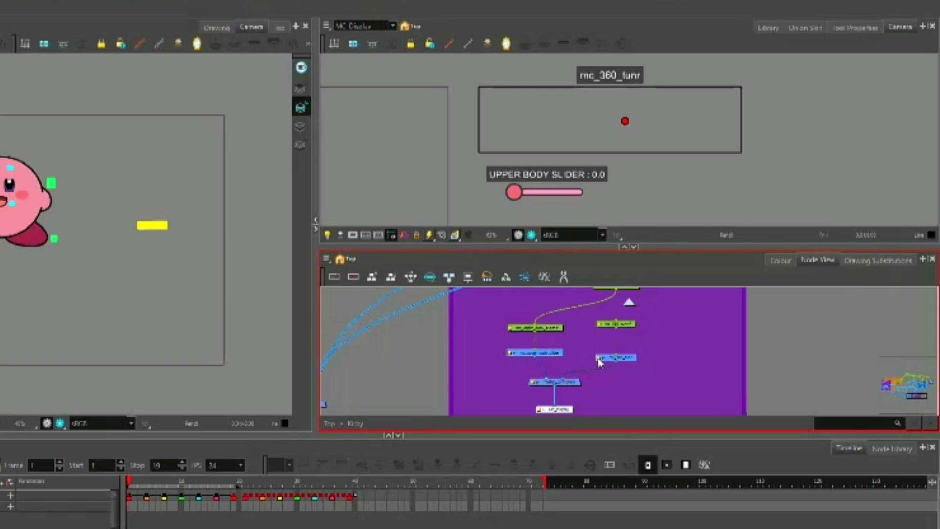
{"action": "double_click", "coordinate": [598, 360]}
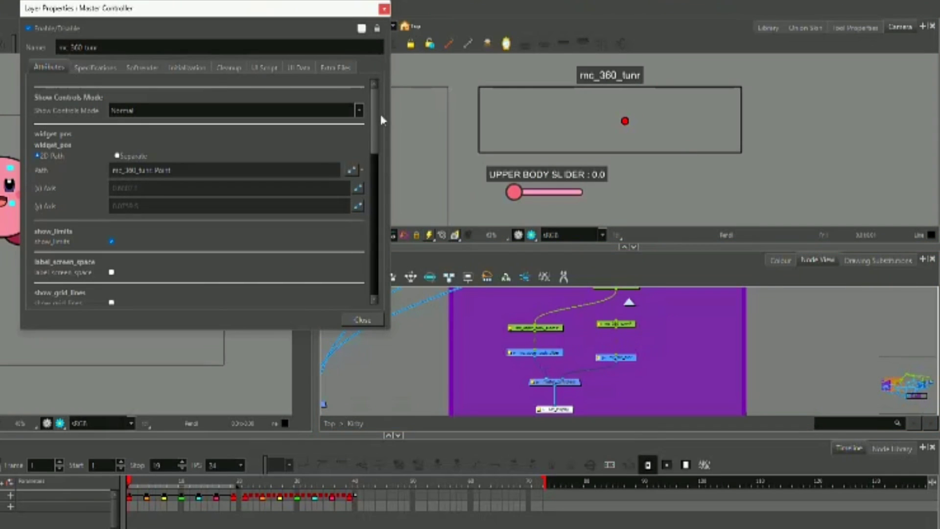
{"action": "scroll", "coordinate": [376, 138], "scroll_direction": "down", "scroll_amount": 2}
{"action": "scroll", "coordinate": [359, 158], "scroll_direction": "down", "scroll_amount": 2}
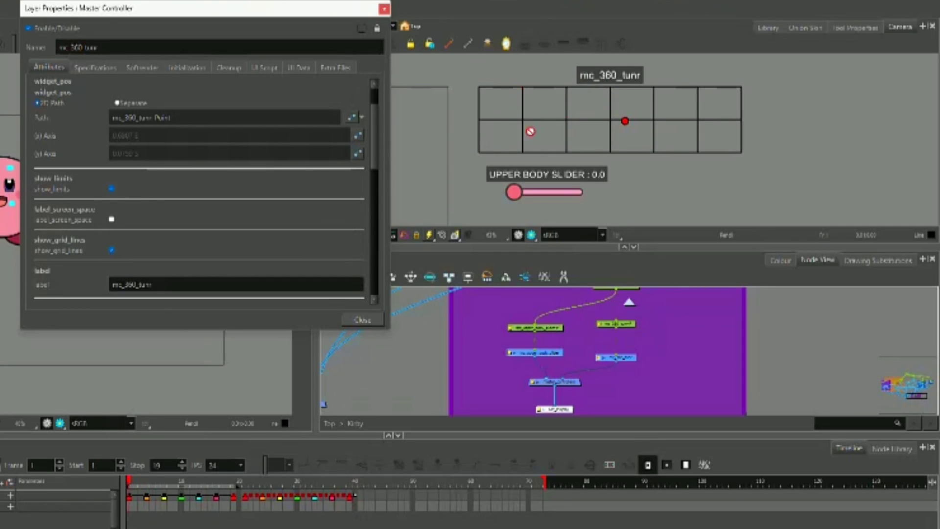
{"action": "scroll", "coordinate": [215, 176], "scroll_direction": "down", "scroll_amount": 5}
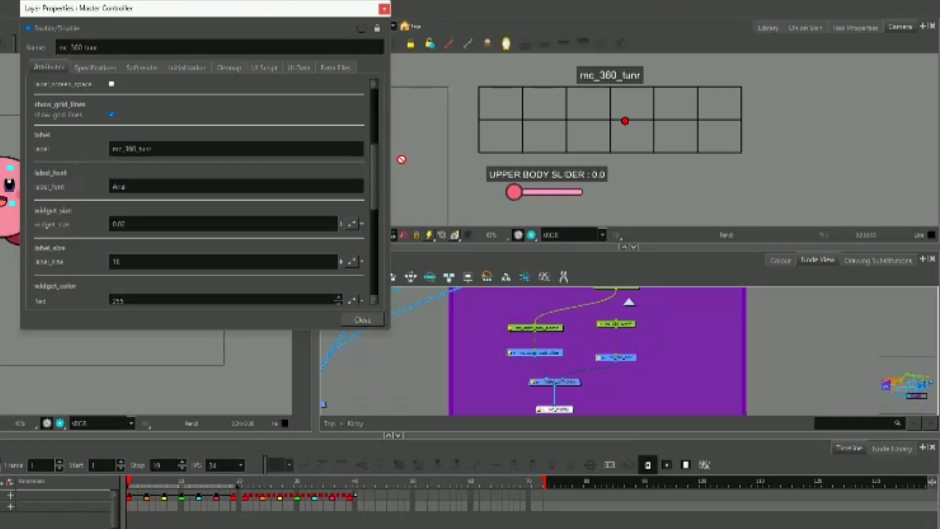
{"action": "left_click", "coordinate": [73, 247]}
{"action": "left_click", "coordinate": [228, 150]}
{"action": "left_click", "coordinate": [193, 194]}
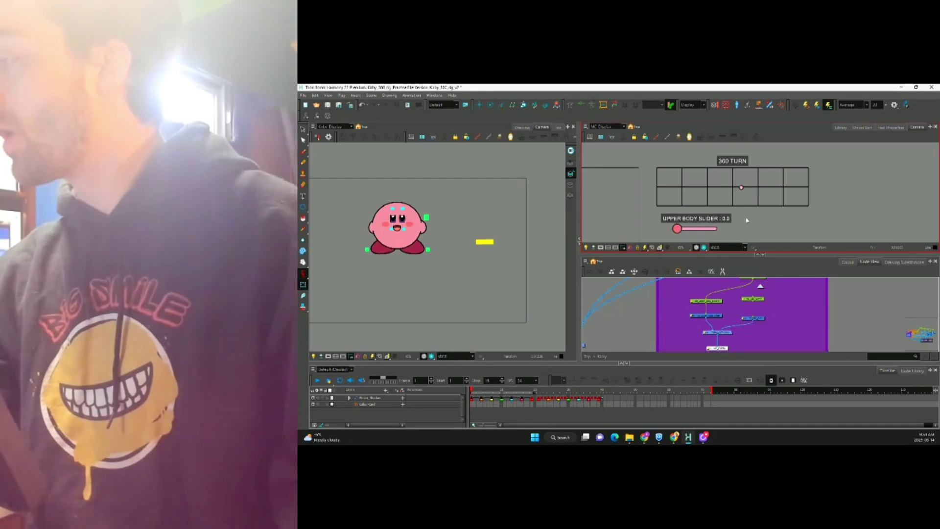
Step: Add a new node inside the control-panel backdrop
{"action": "left_click", "coordinate": [790, 317]}
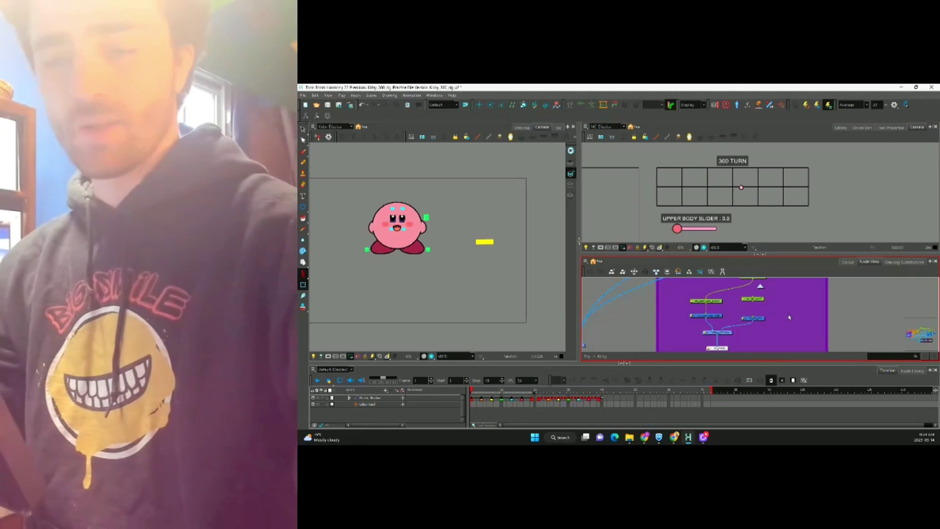
{"action": "key", "text": "Tab"}
{"action": "key", "text": "Return"}
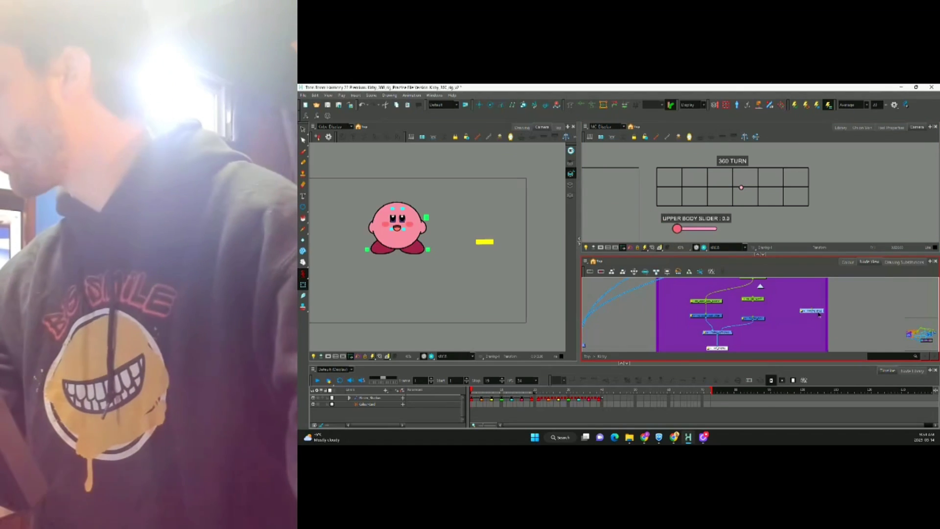
{"action": "left_click", "coordinate": [814, 319]}
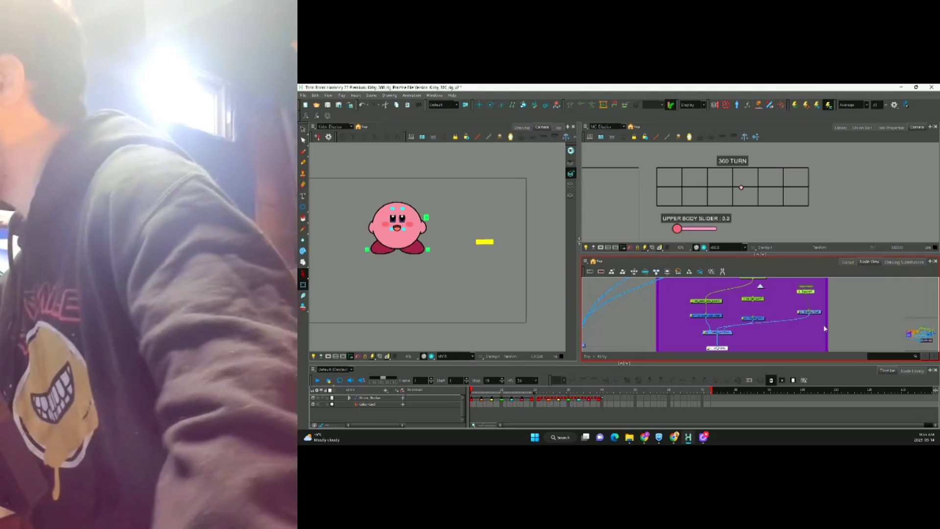
Step: Handwrite 'Kirby' and draw tick and cross marks above the 360 TURN grid columns
{"action": "left_click", "coordinate": [706, 177]}
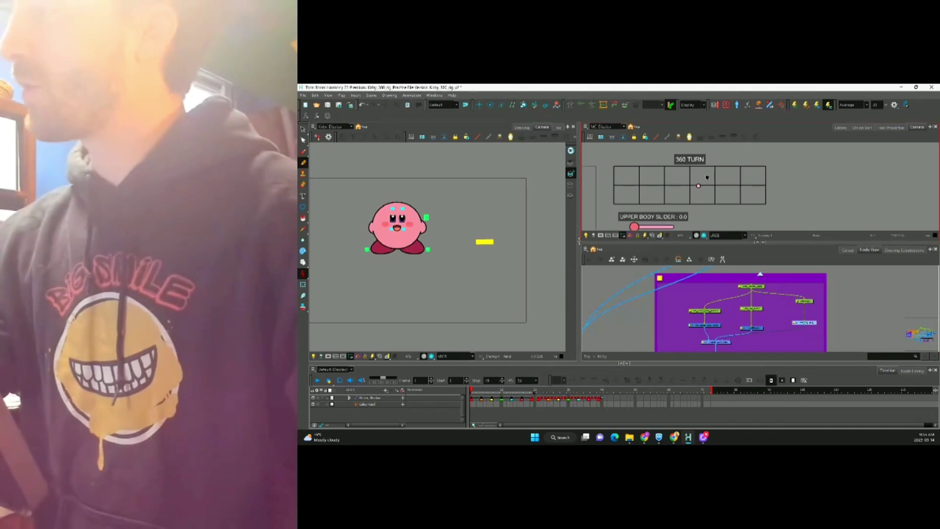
{"action": "left_click", "coordinate": [617, 156]}
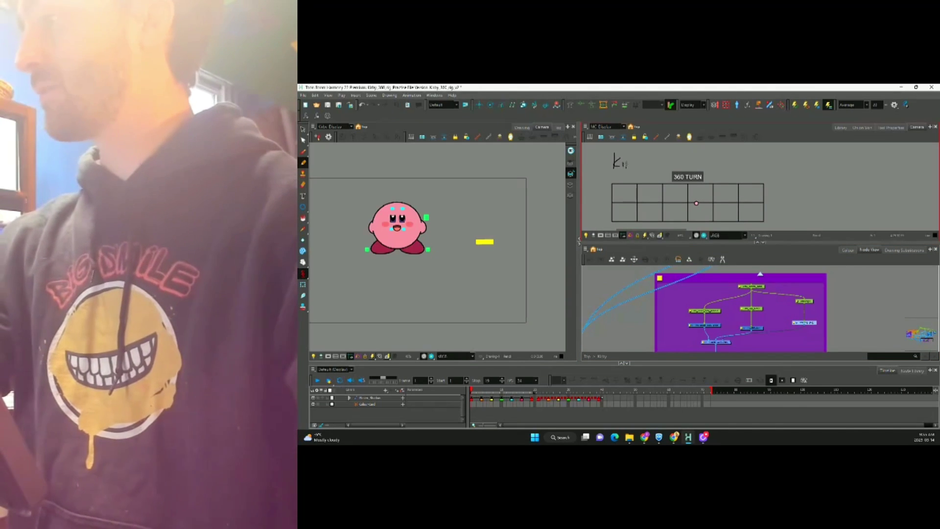
{"action": "scroll", "coordinate": [688, 195], "scroll_direction": "down", "scroll_amount": 1}
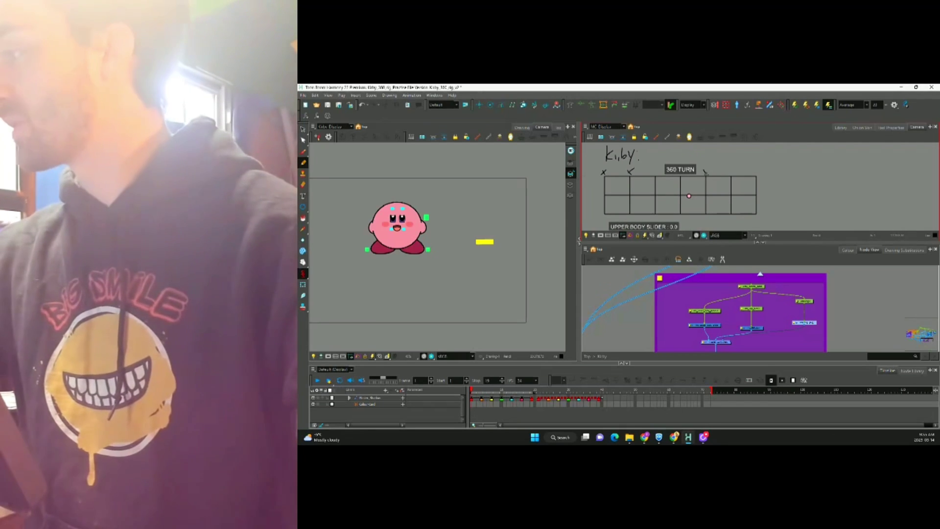
{"action": "left_click_drag", "start_coordinate": [727, 169], "coordinate": [758, 167]}
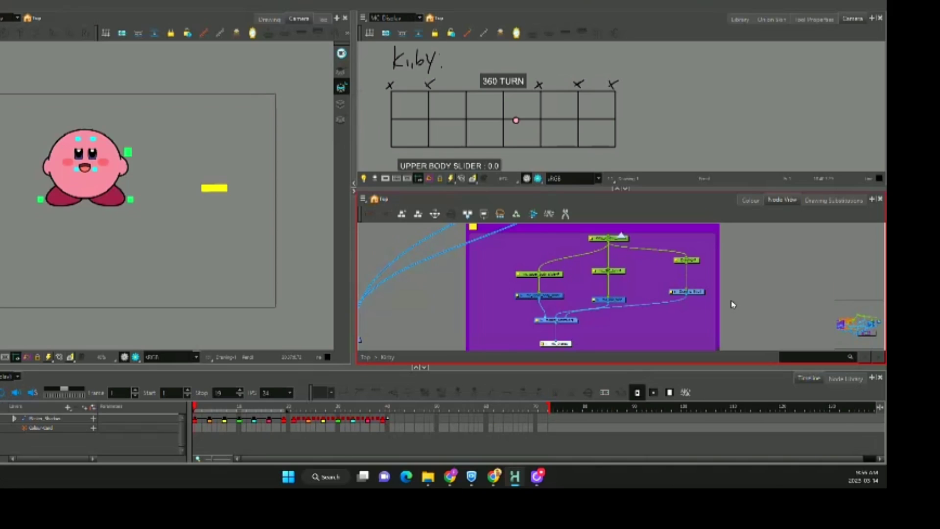
Step: Add a Visibility node from the Tab node search, then open and close its properties
{"action": "key", "text": "Tab"}
{"action": "type", "text": "v"}
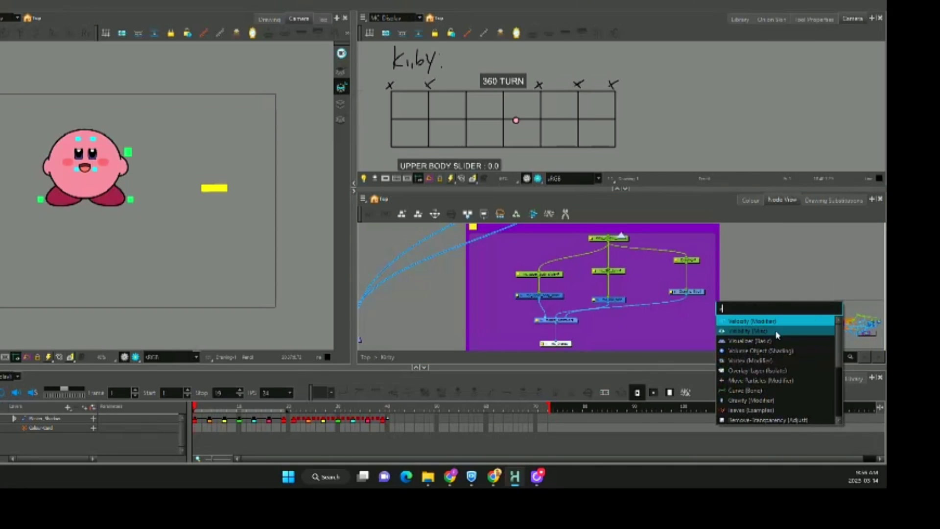
{"action": "left_click", "coordinate": [766, 331]}
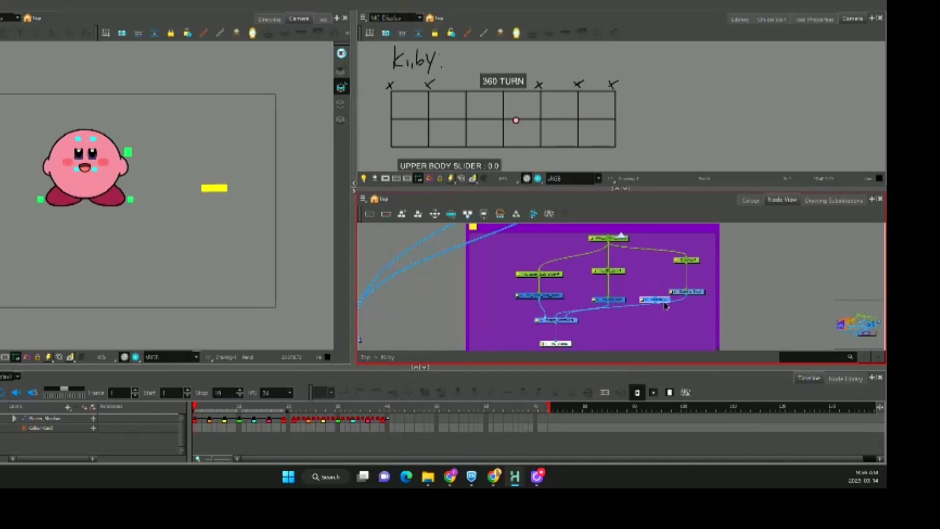
{"action": "left_click", "coordinate": [654, 313]}
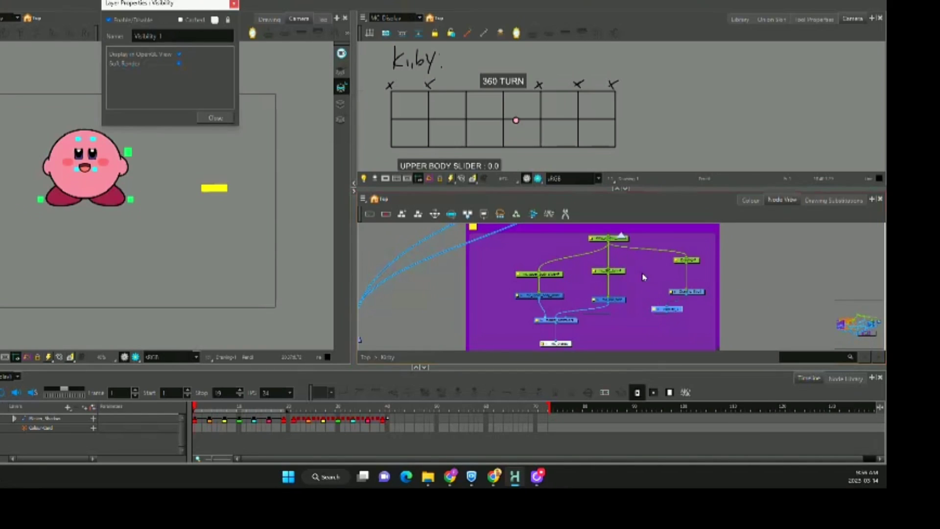
{"action": "left_click", "coordinate": [215, 118]}
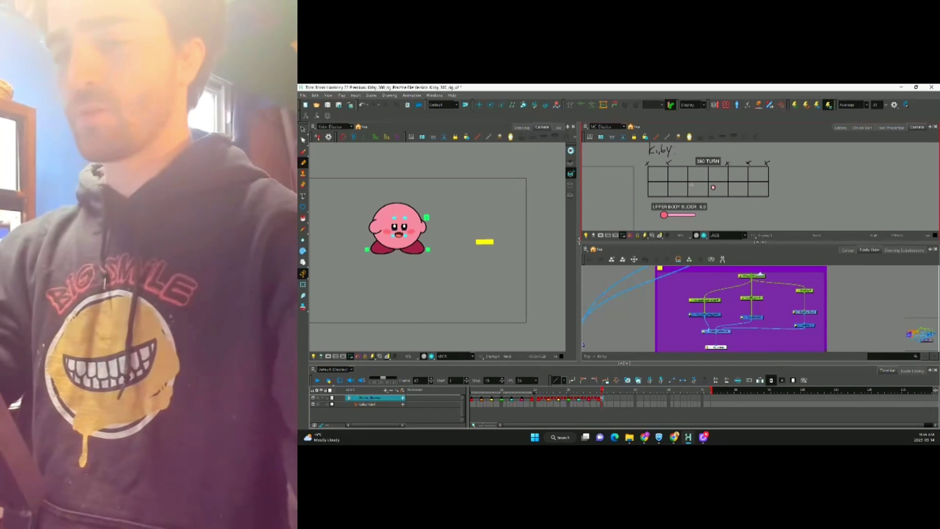
{"action": "left_click", "coordinate": [709, 188]}
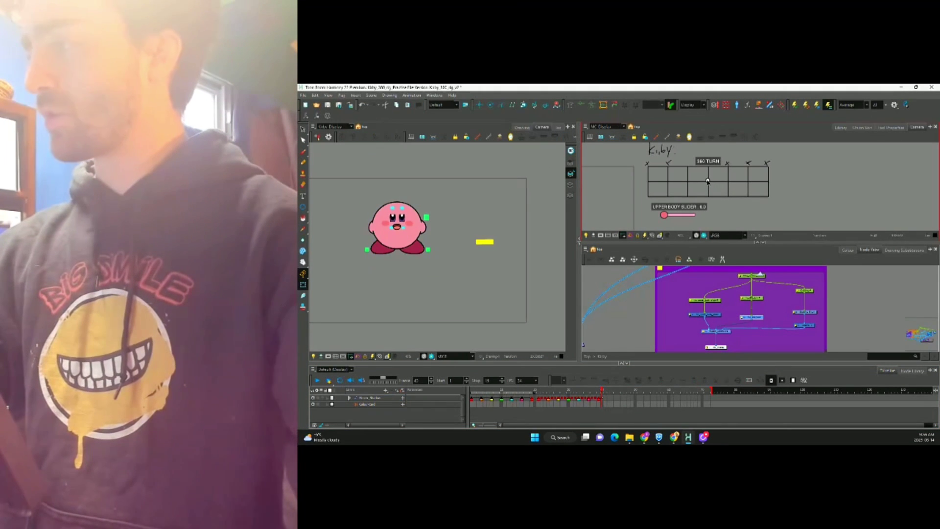
{"action": "mouse_move", "coordinate": [708, 181]}
{"action": "left_mouse_down"}
{"action": "mouse_move", "coordinate": [650, 187]}
{"action": "mouse_move", "coordinate": [707, 183]}
{"action": "left_mouse_up"}
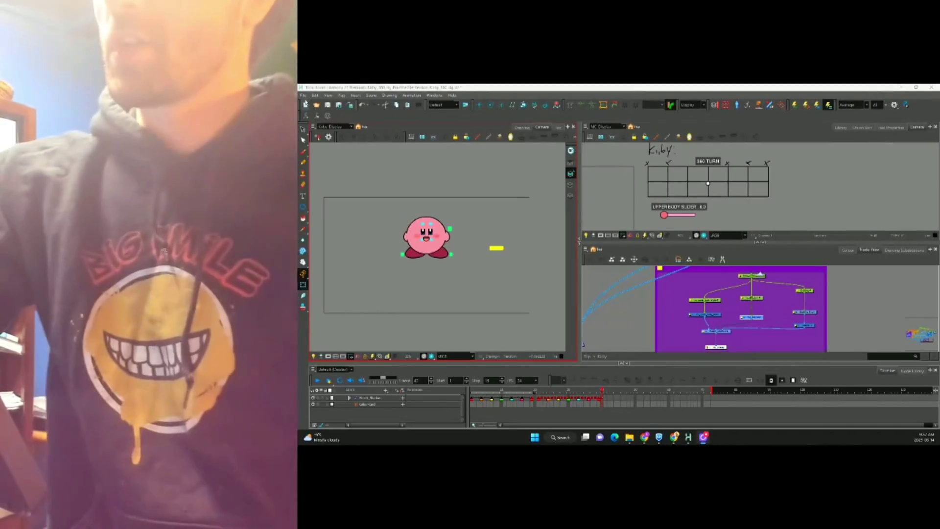
Step: Save a new scene version through File > Save Version, keeping the default version name
{"action": "left_click", "coordinate": [303, 96]}
{"action": "left_click", "coordinate": [320, 149]}
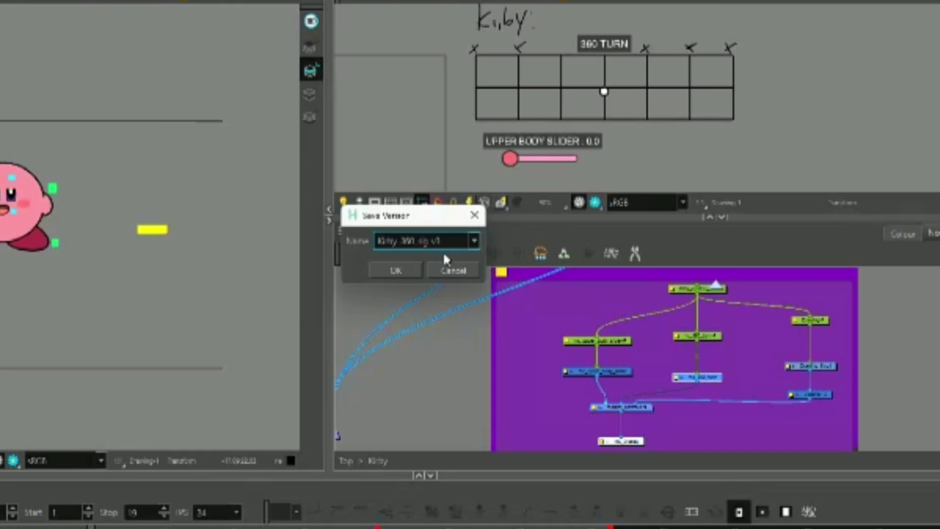
{"action": "left_click", "coordinate": [411, 269]}
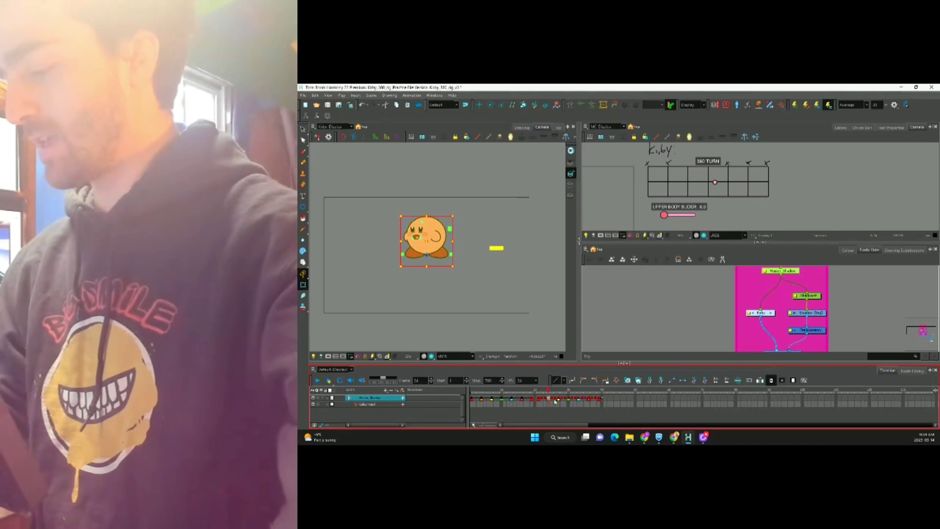
Step: Scrub through Kirby's stored poses and select the keyframed cells on the top layer
{"action": "left_click_drag", "start_coordinate": [553, 400], "coordinate": [602, 393]}
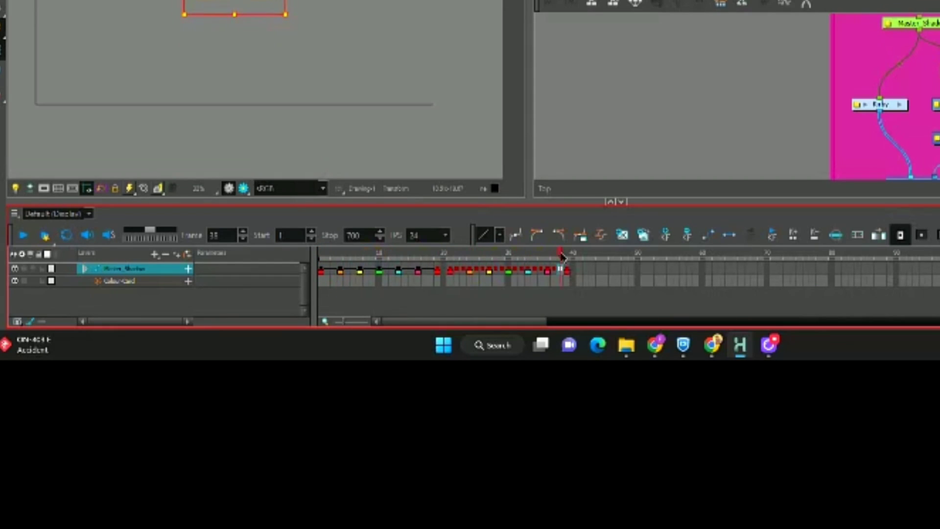
{"action": "left_click_drag", "start_coordinate": [324, 272], "coordinate": [604, 405]}
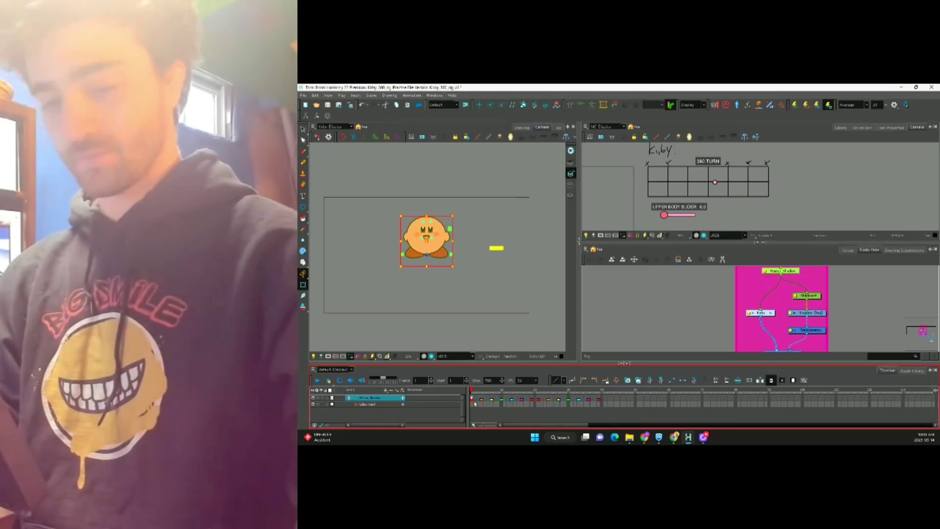
Step: Delete the selected pose keyframes from Kirby's master layer, then test the Upper Body slider back to 0
{"action": "right_click", "coordinate": [597, 400]}
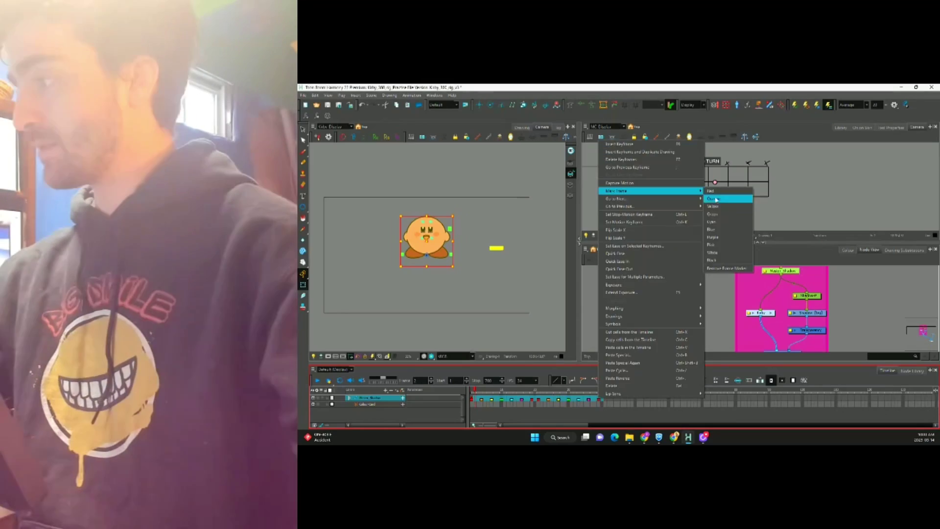
{"action": "left_click", "coordinate": [727, 268]}
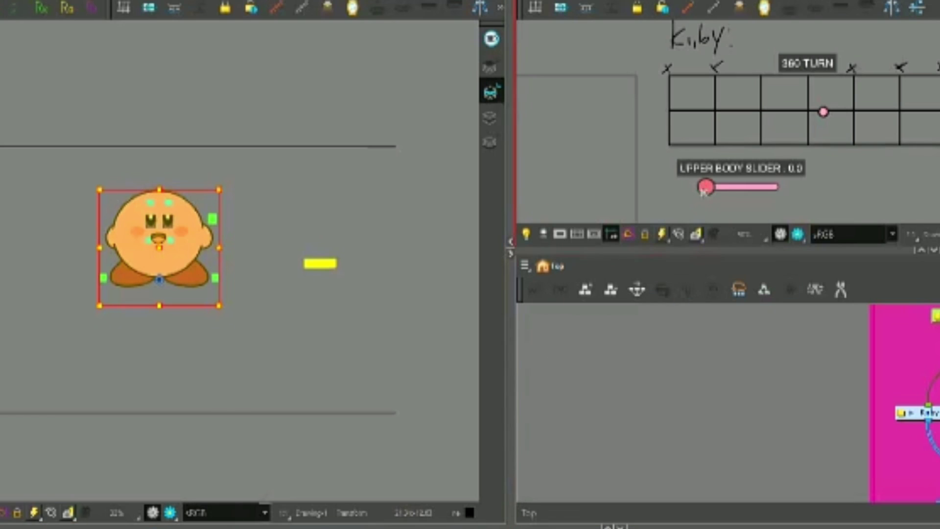
{"action": "left_click_drag", "start_coordinate": [705, 187], "coordinate": [720, 187]}
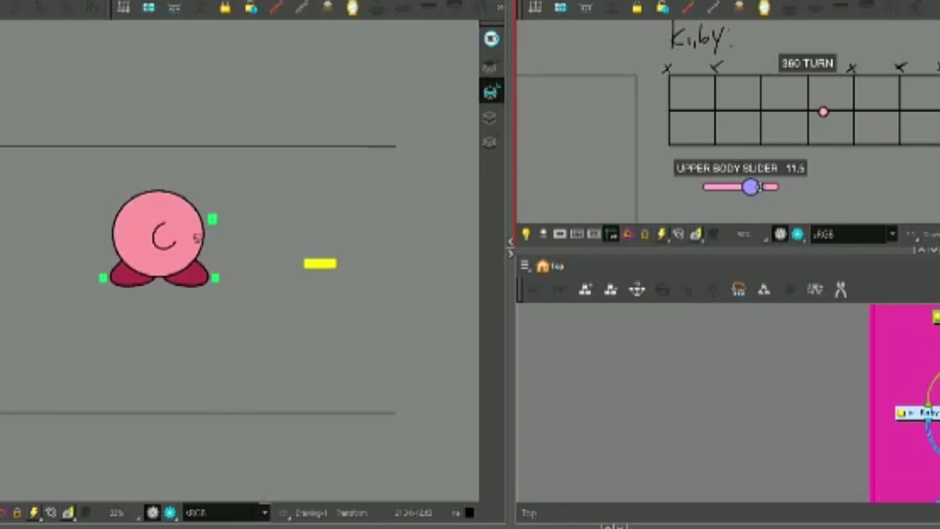
{"action": "left_click_drag", "start_coordinate": [784, 189], "coordinate": [673, 184]}
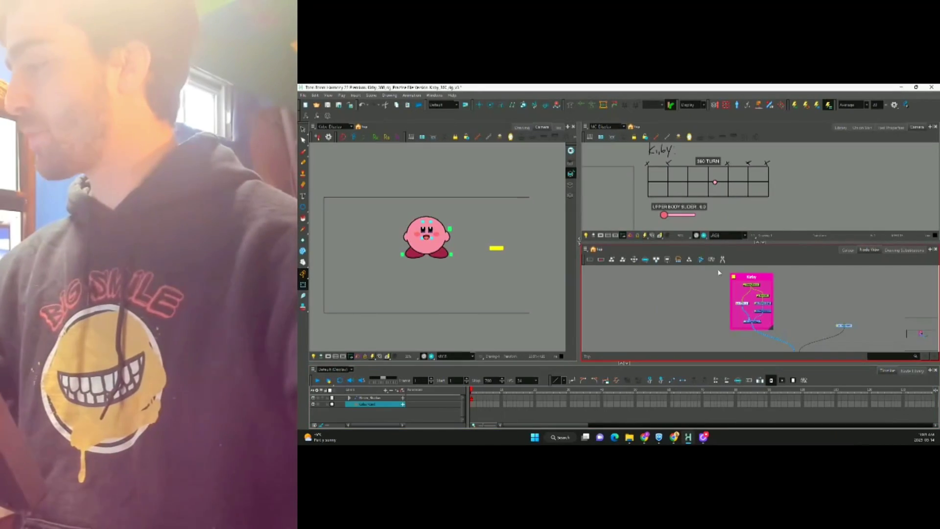
Step: Drag the selected Kirby group into the Library's rigging folder as a Kirby.tpl template
{"action": "mouse_move", "coordinate": [718, 272]}
{"action": "left_mouse_down"}
{"action": "mouse_move", "coordinate": [794, 341]}
{"action": "mouse_move", "coordinate": [784, 335]}
{"action": "left_mouse_up"}
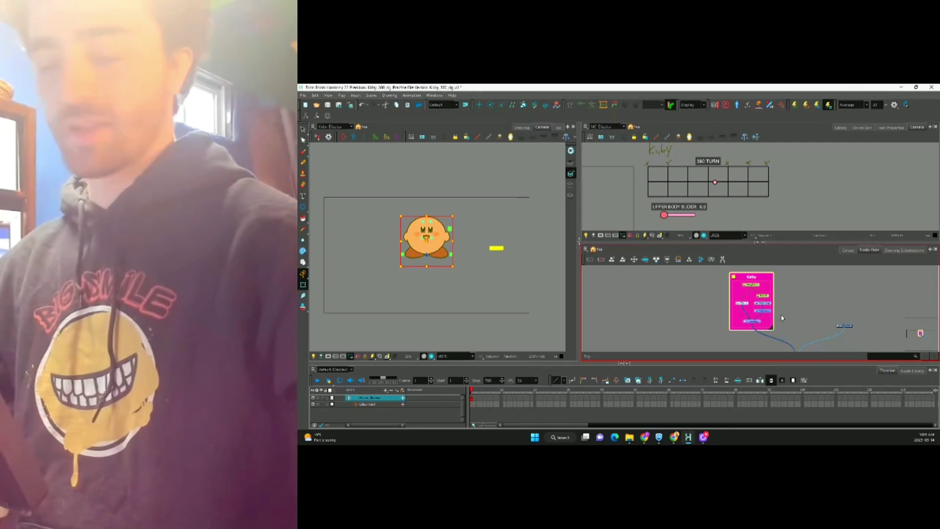
{"action": "left_click", "coordinate": [841, 128]}
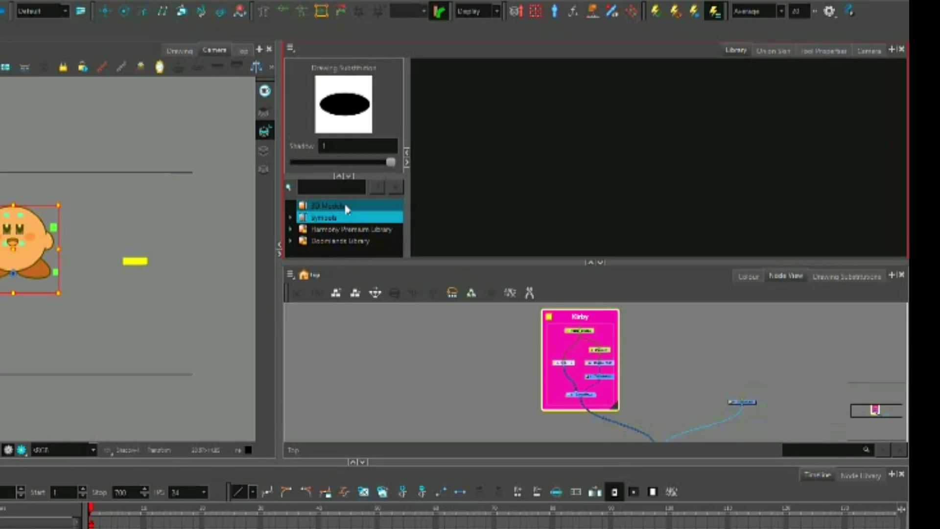
{"action": "right_click", "coordinate": [365, 234]}
{"action": "left_click", "coordinate": [408, 237]}
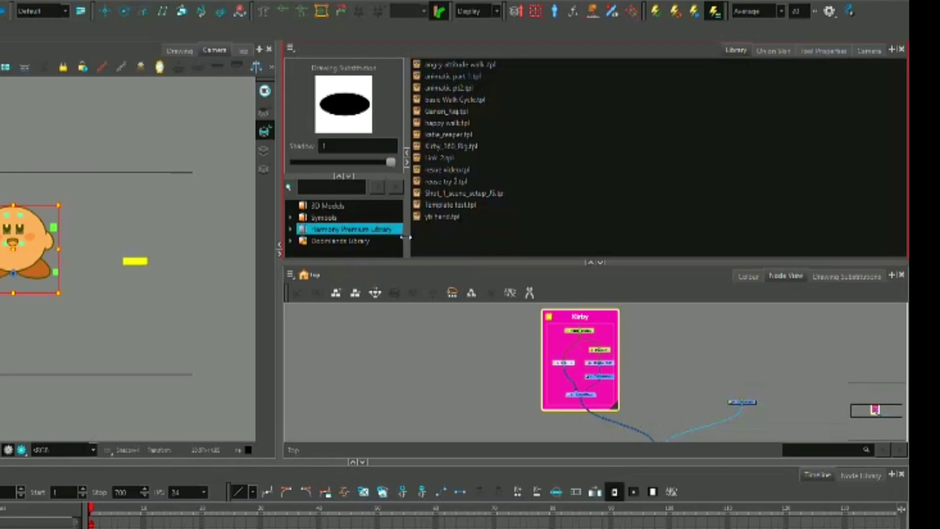
{"action": "left_click", "coordinate": [333, 240]}
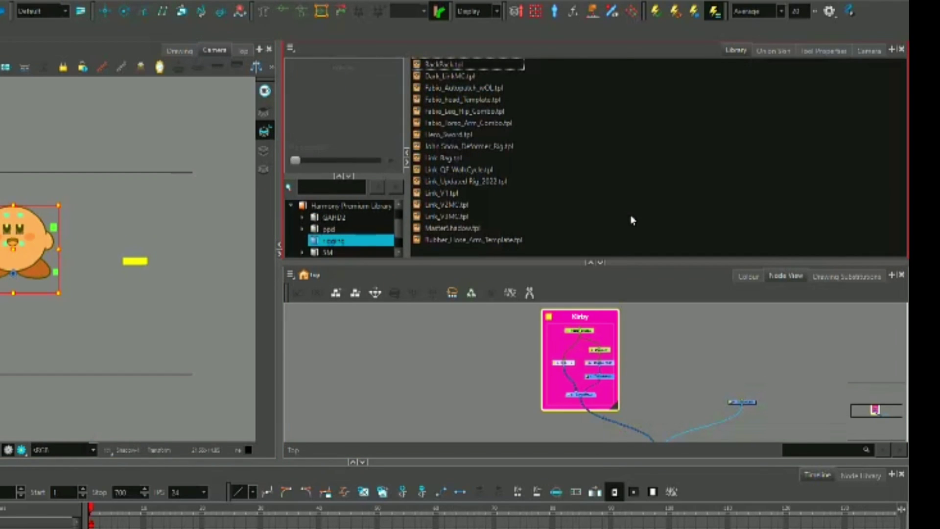
{"action": "left_click_drag", "start_coordinate": [630, 220], "coordinate": [634, 227]}
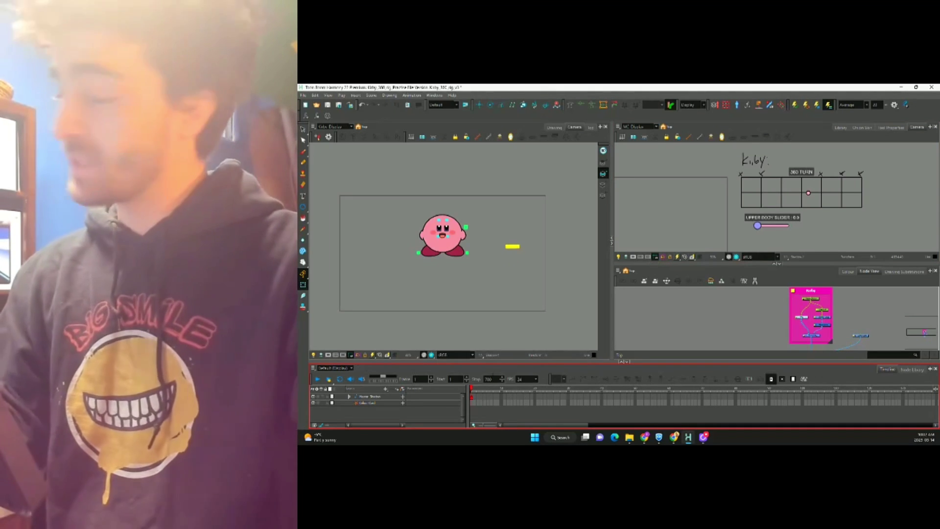
{"action": "left_click", "coordinate": [367, 396]}
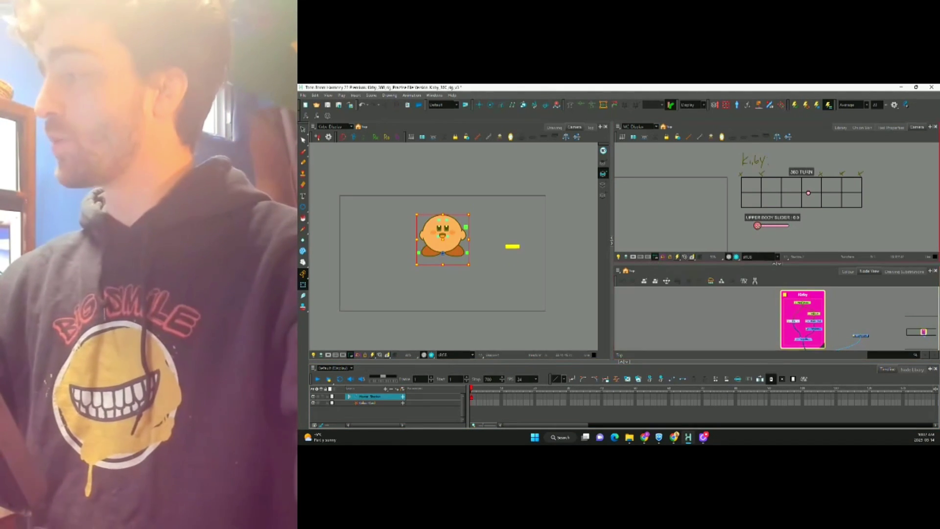
{"action": "left_click_drag", "start_coordinate": [773, 226], "coordinate": [786, 226]}
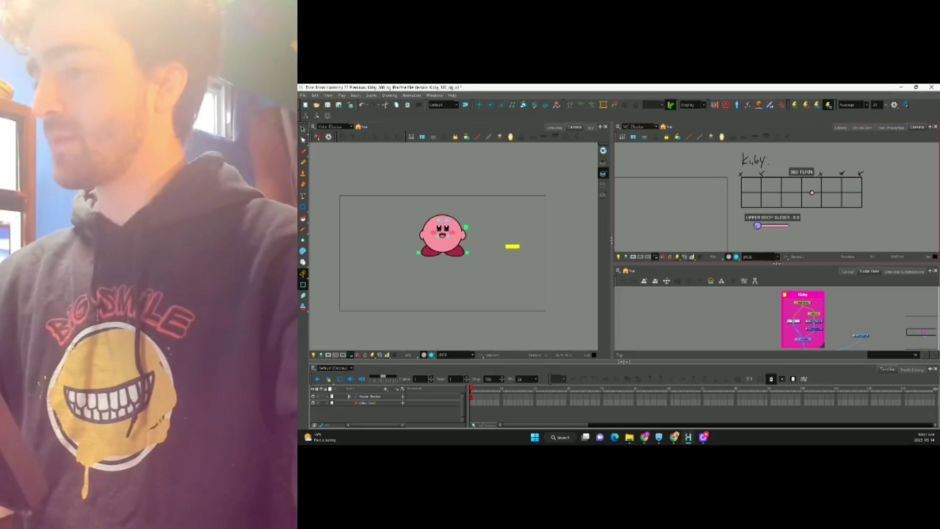
{"action": "left_click_drag", "start_coordinate": [812, 193], "coordinate": [813, 198]}
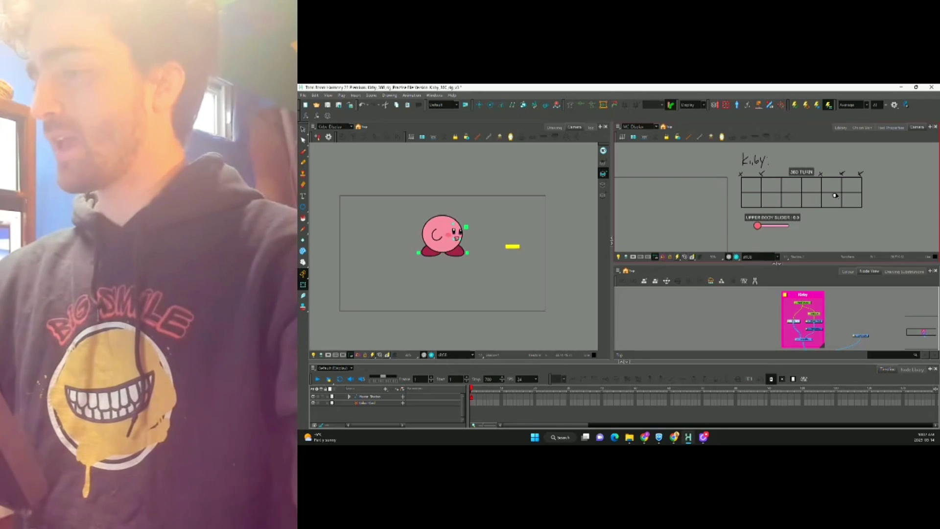